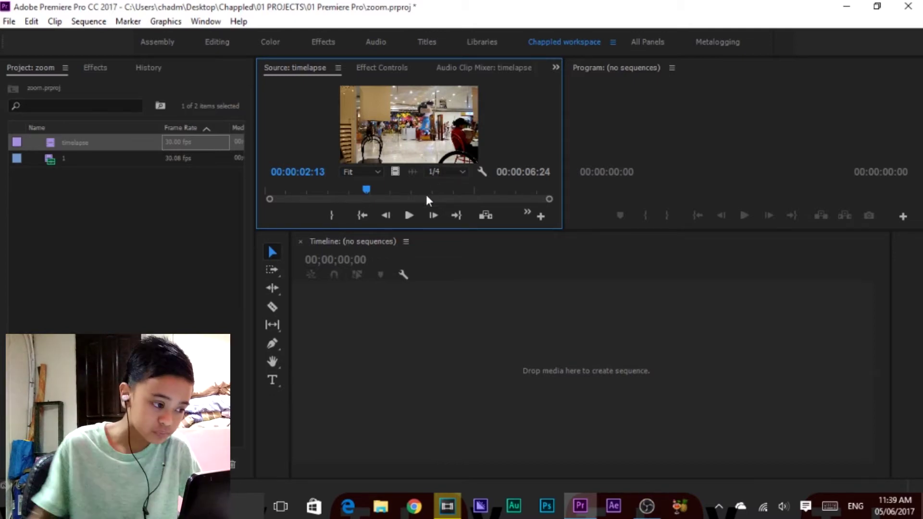
Open clip 1 from the project in the source monitor and place its video in the empty timeline as a new sequence
click(203, 162)
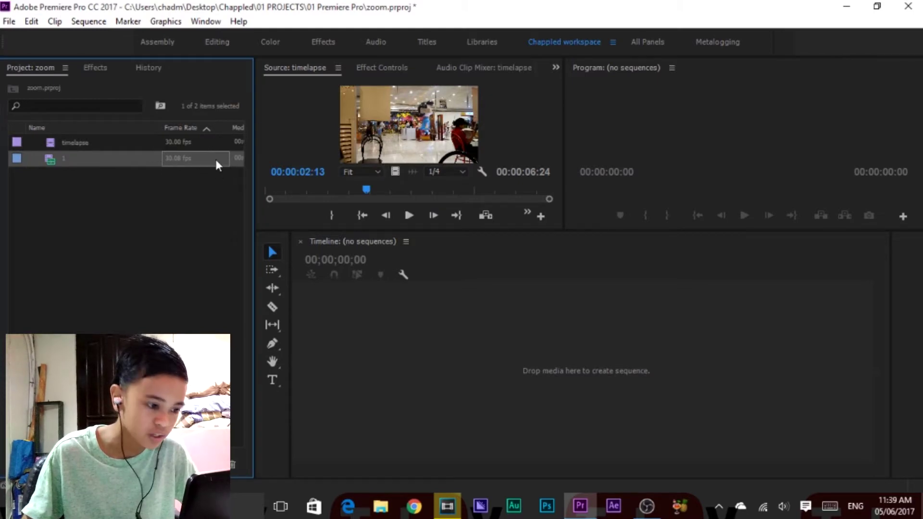
double_click(216, 160)
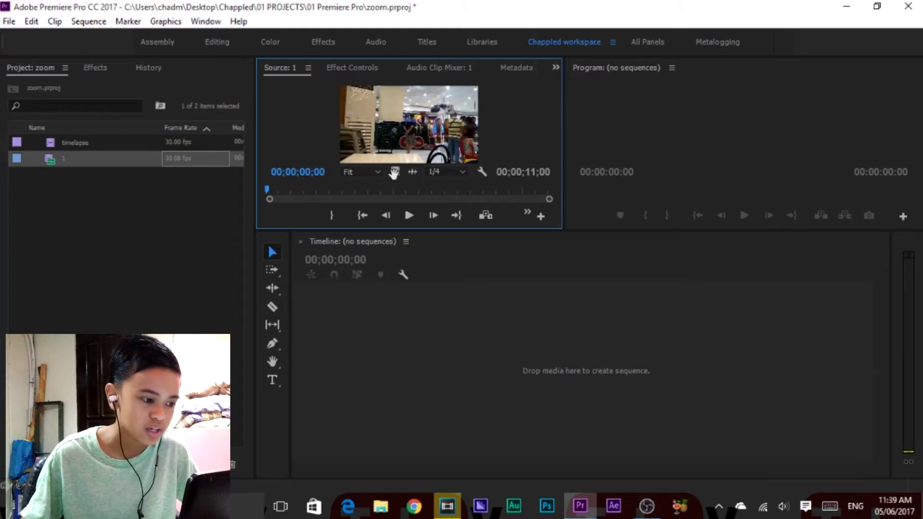
drag(393, 174, 407, 288)
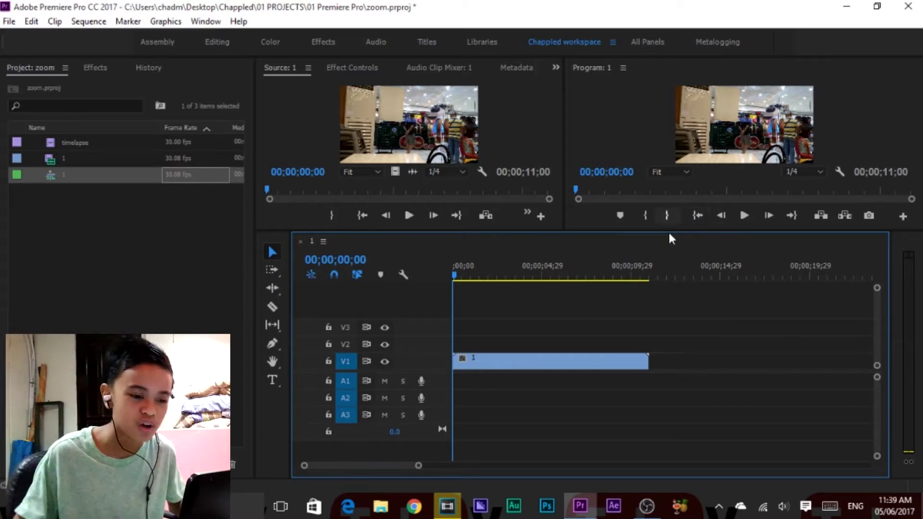
Play the sequence to 00;00;05;16 and trim the end of clip 1 back to that point
click(751, 217)
click(751, 216)
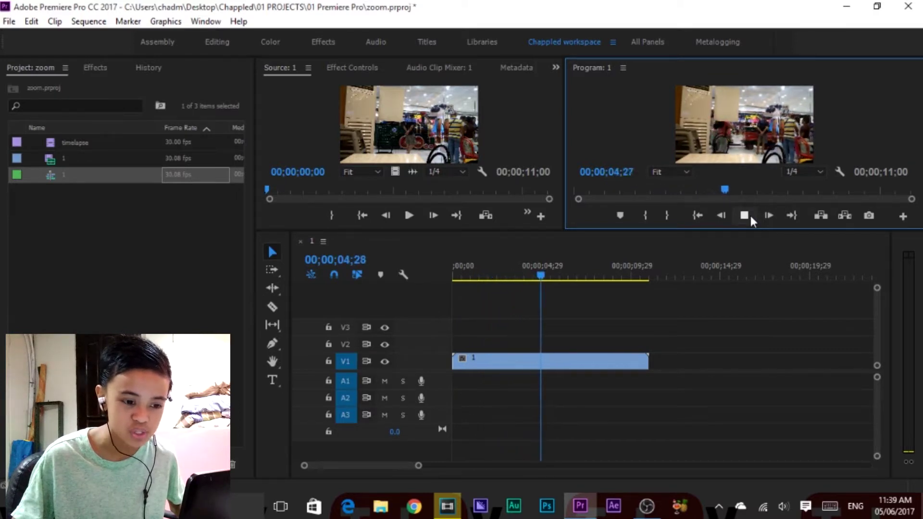
click(751, 217)
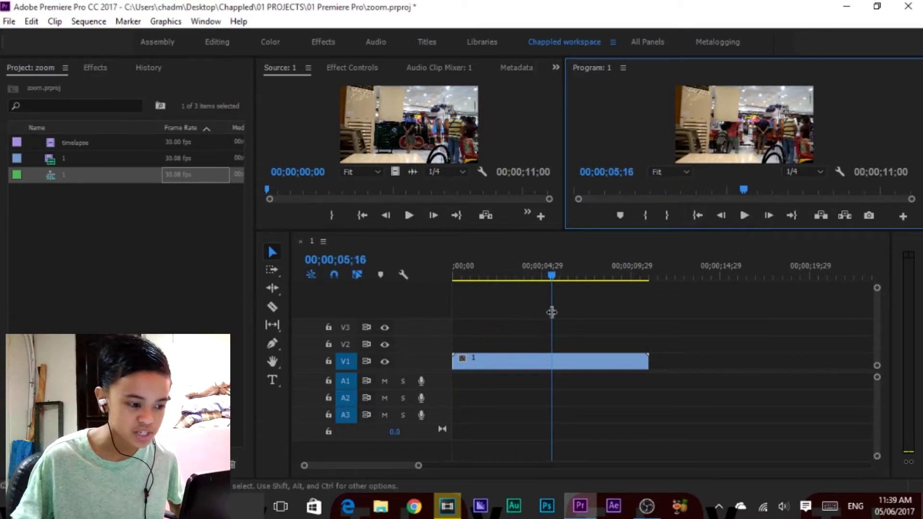
drag(647, 362, 549, 368)
Load the timelapse clip, mark its In point at 00:00:02:13, and place its video on V1 directly after clip 1
click(184, 157)
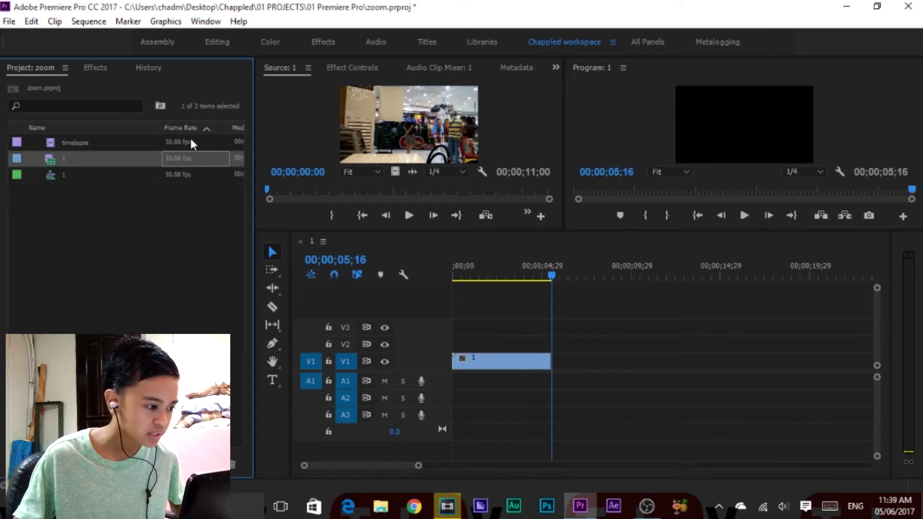
double_click(190, 138)
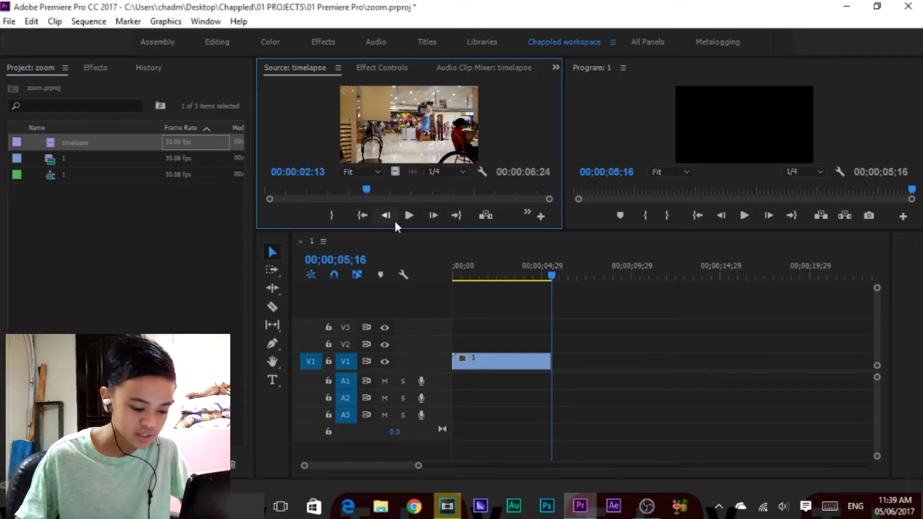
key(i)
drag(395, 171, 551, 368)
Play through the cut between clip 1 and the timelapse clip, and return the playhead to just before the cut
drag(551, 278, 510, 284)
click(744, 215)
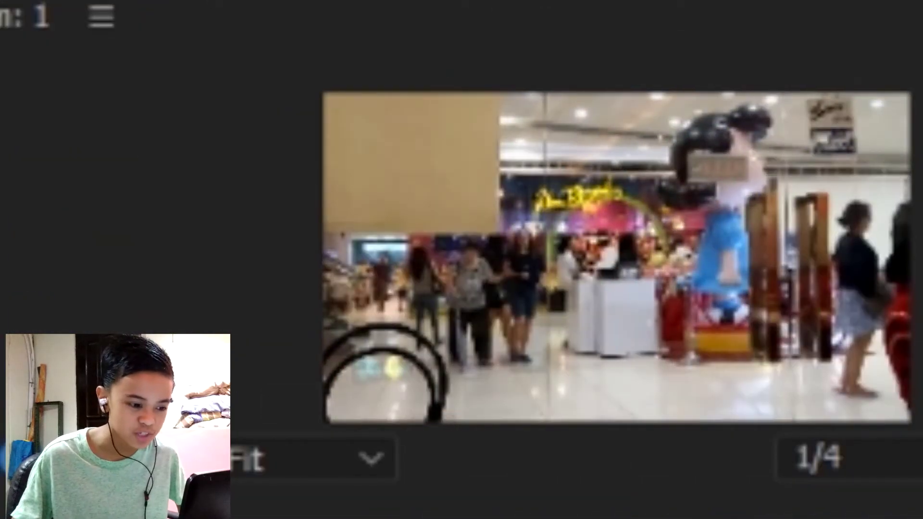
click(547, 275)
click(744, 215)
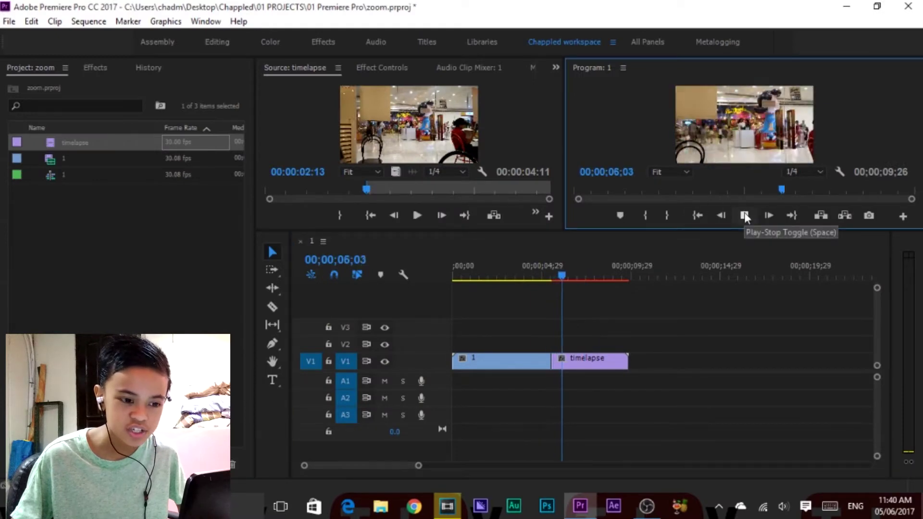
click(744, 214)
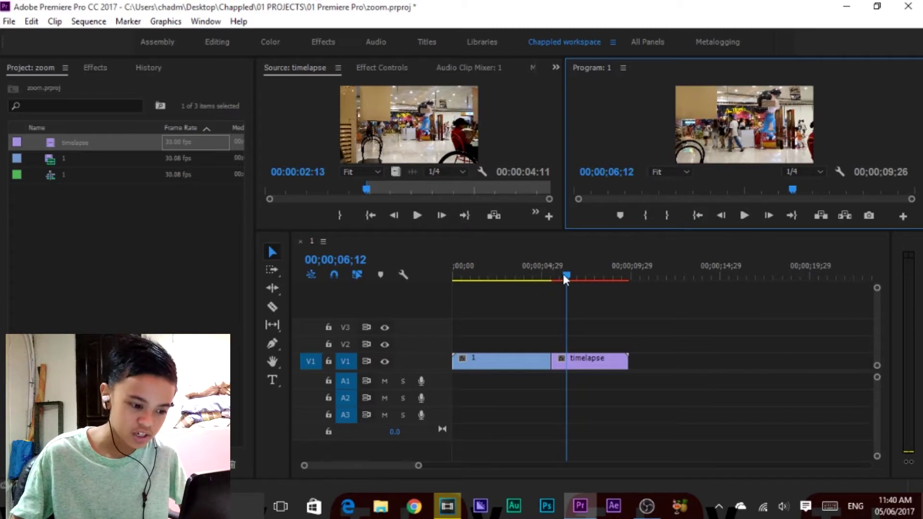
click(540, 277)
drag(537, 277, 548, 285)
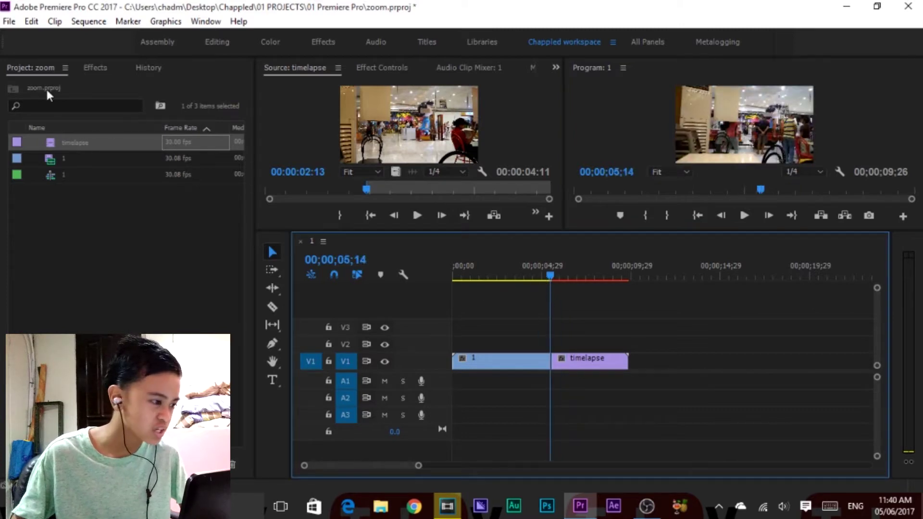
right_click(109, 264)
mouse_move(169, 320)
click(13, 255)
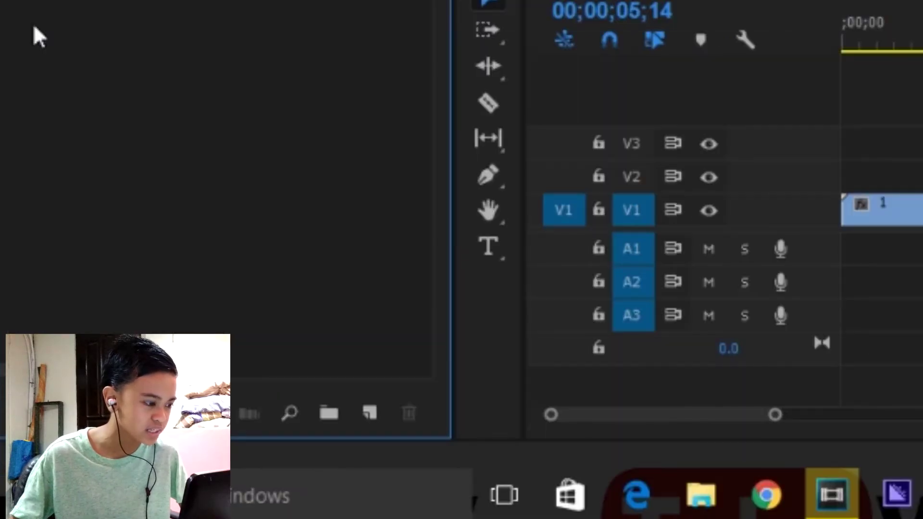
Create an adjustment layer in the project at 1280 x 720, 23.976 fps, with square pixels
right_click(106, 74)
mouse_move(232, 186)
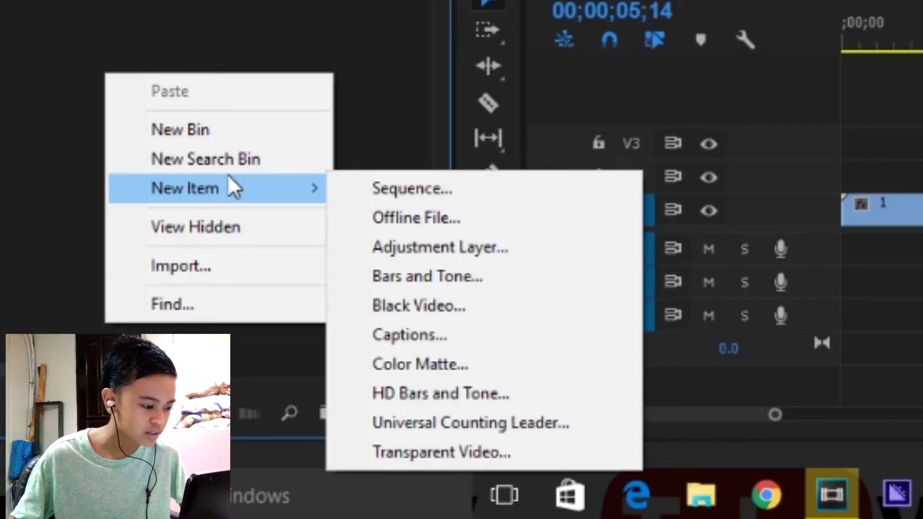
click(432, 260)
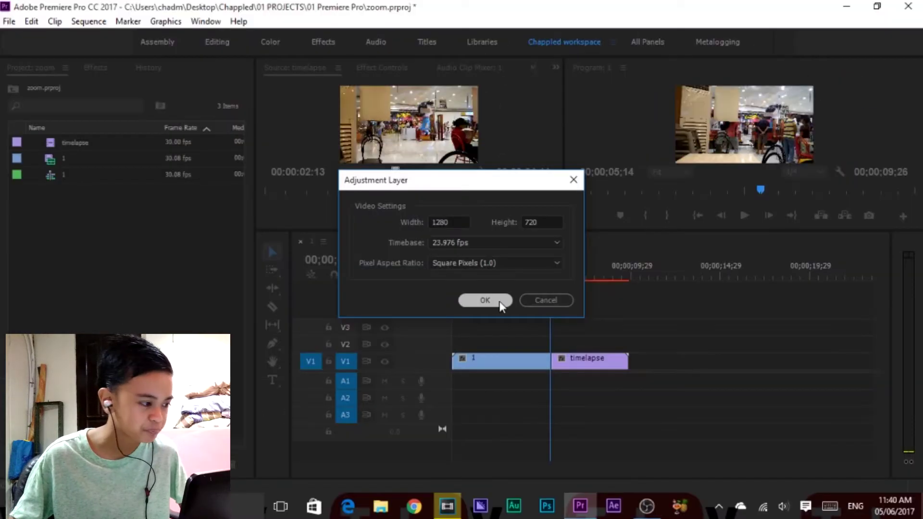
click(484, 300)
Create a second adjustment layer in the project with the same 1280 x 720, 23.976 fps settings
right_click(136, 281)
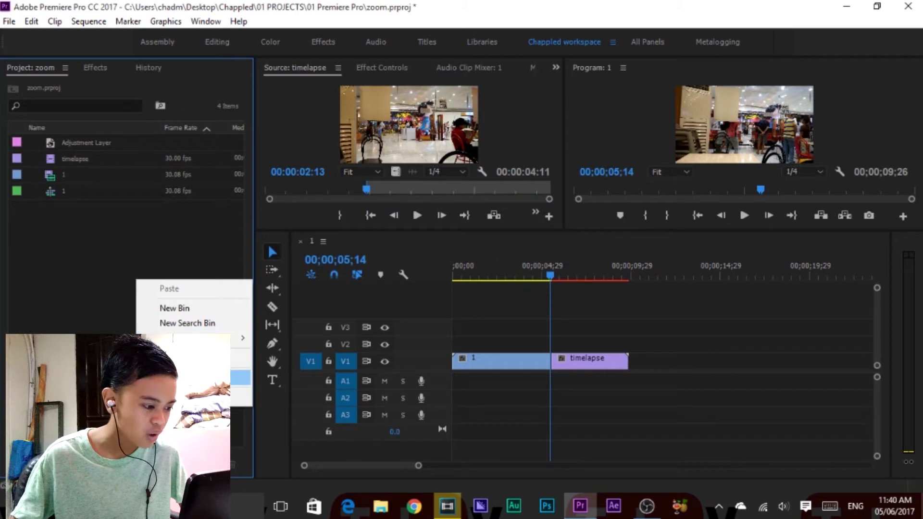
mouse_move(226, 338)
click(311, 369)
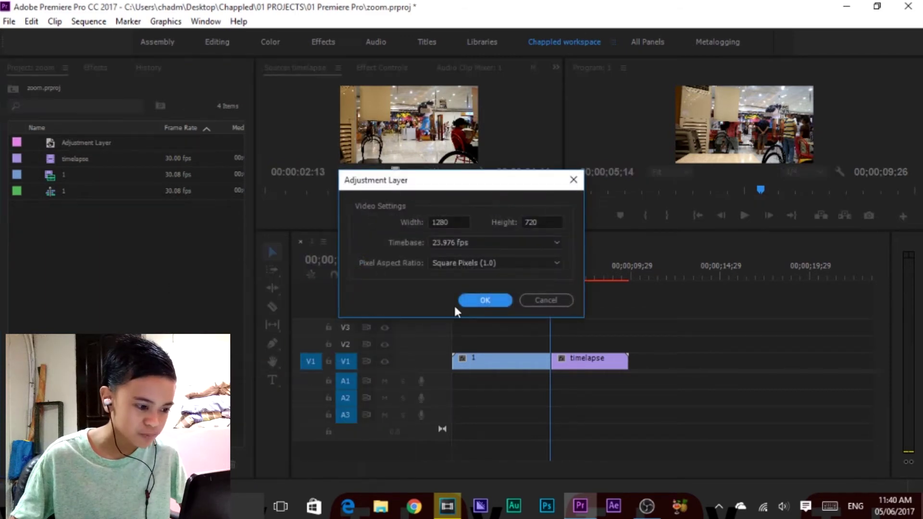
click(487, 300)
click(51, 279)
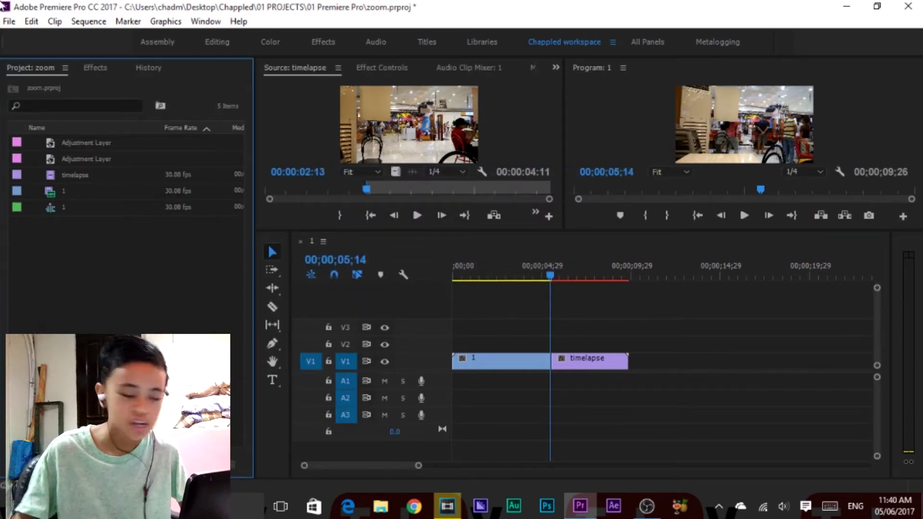
Place an adjustment layer on V2 at the start of the timelapse clip and shorten it to cover only the clip's first part
drag(92, 142, 563, 353)
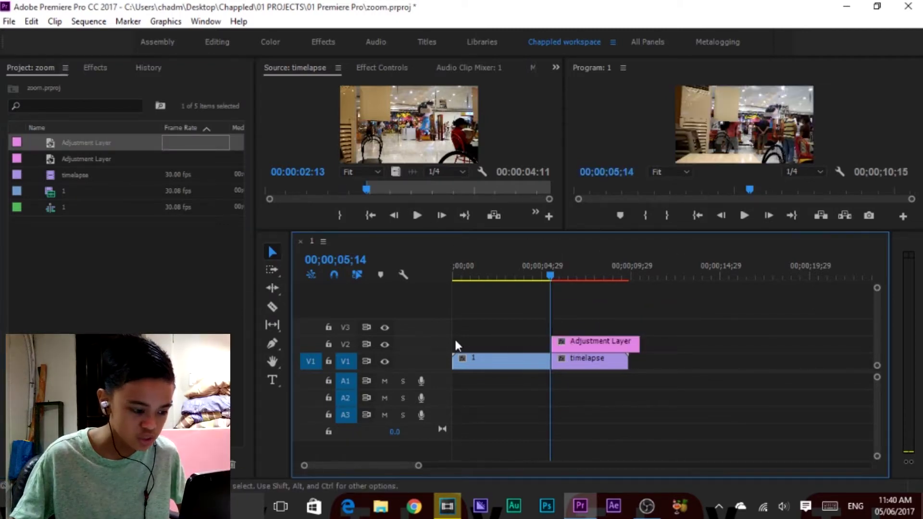
drag(419, 465, 474, 464)
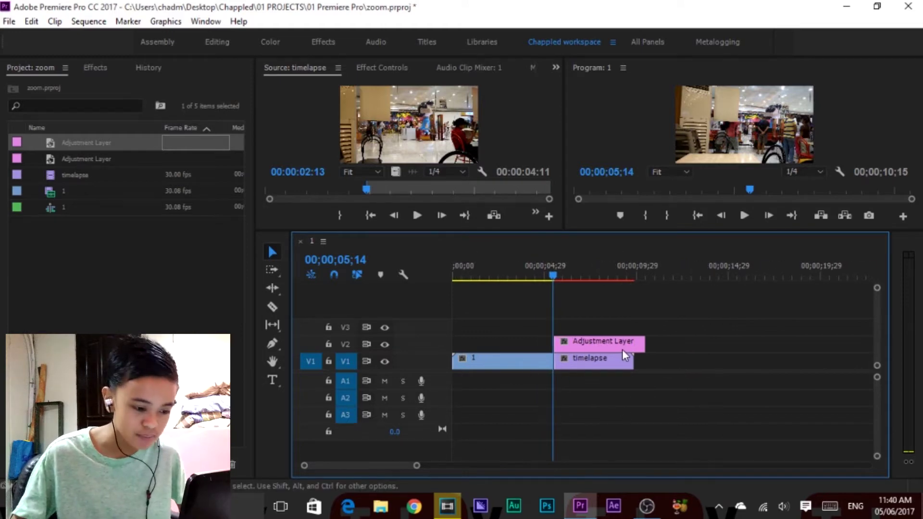
mouse_move(556, 275)
mouse_down()
mouse_move(569, 276)
mouse_move(545, 275)
mouse_move(549, 282)
mouse_up()
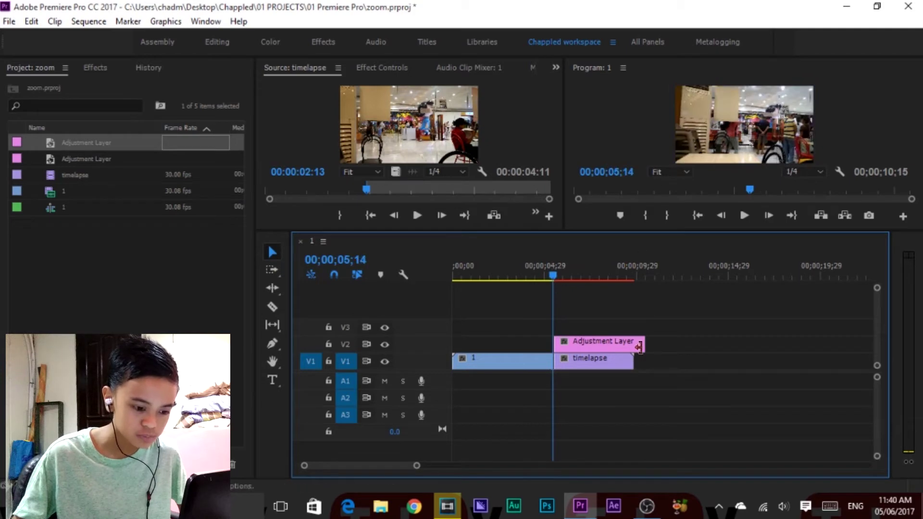
drag(643, 343, 584, 342)
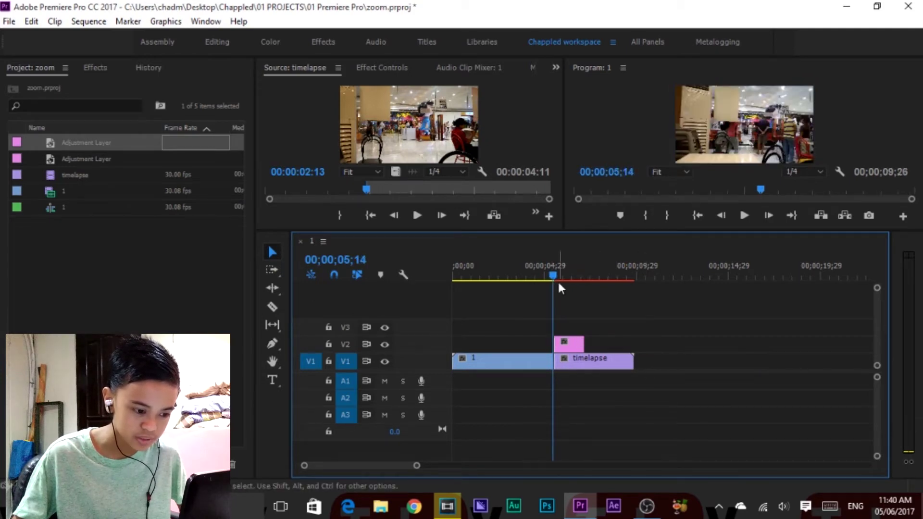
Put the playhead at 00;00;05;17 over the adjustment layer and search the effects for "replicate"
click(557, 277)
click(555, 276)
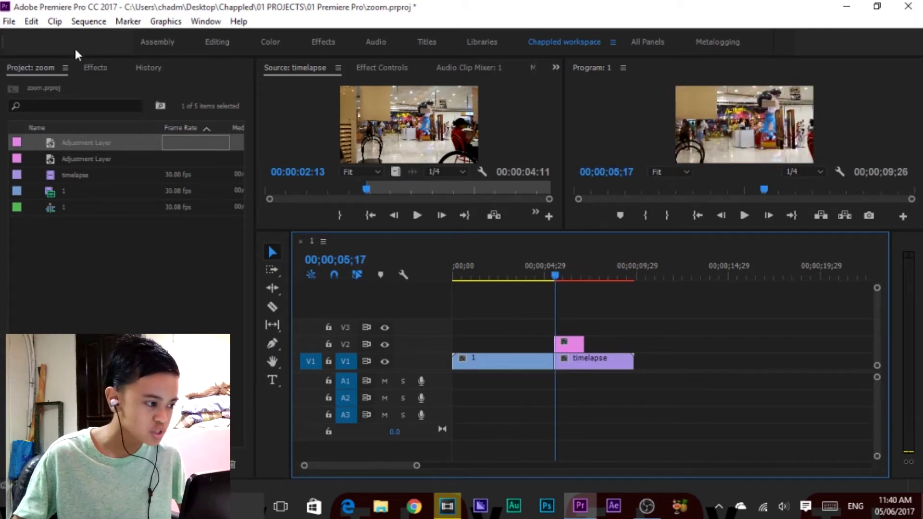
click(92, 70)
click(50, 68)
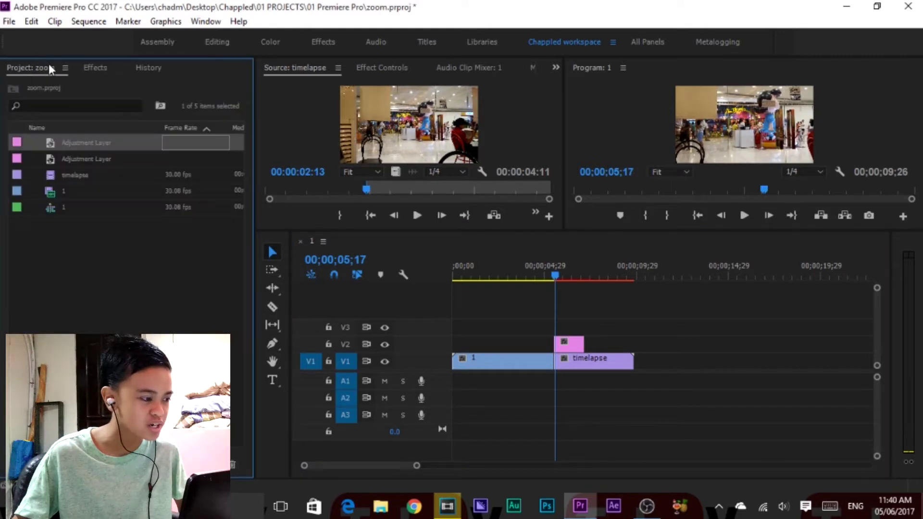
click(100, 67)
click(99, 84)
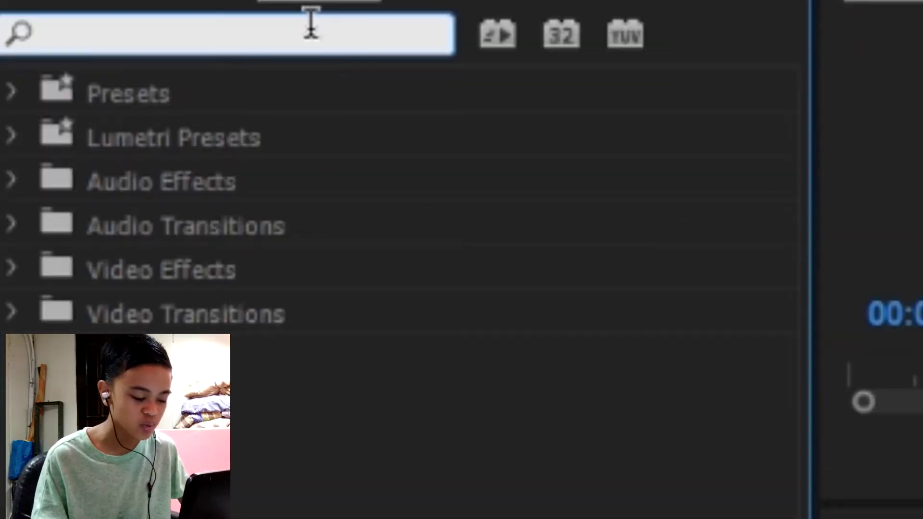
text(repliate)
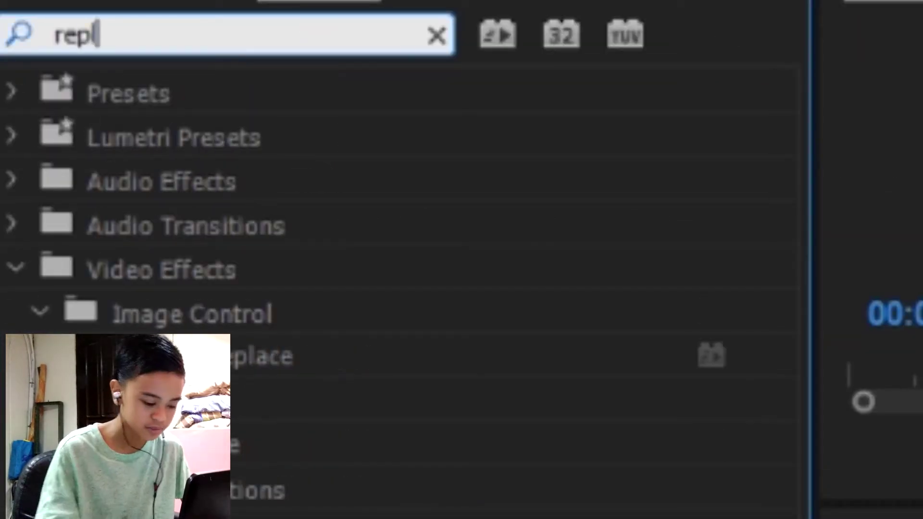
key(BackSpace)
key(BackSpace)
key(BackSpace)
text(cate)
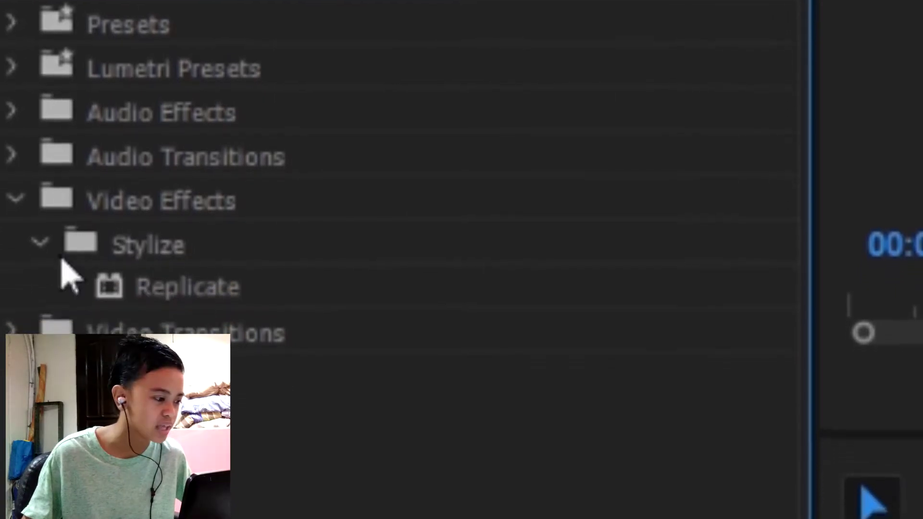
Apply the Replicate video effect to the adjustment layer on V2
click(155, 313)
drag(166, 285, 171, 364)
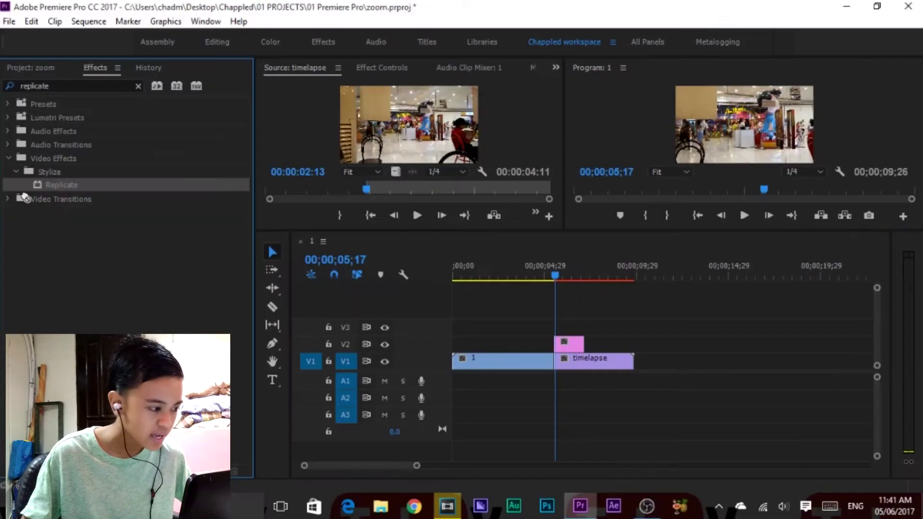
drag(478, 289, 576, 350)
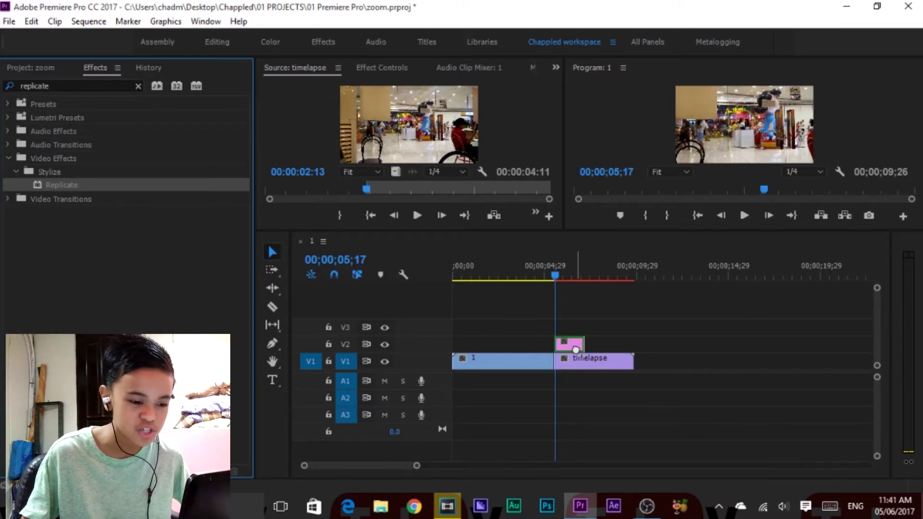
drag(576, 350, 576, 350)
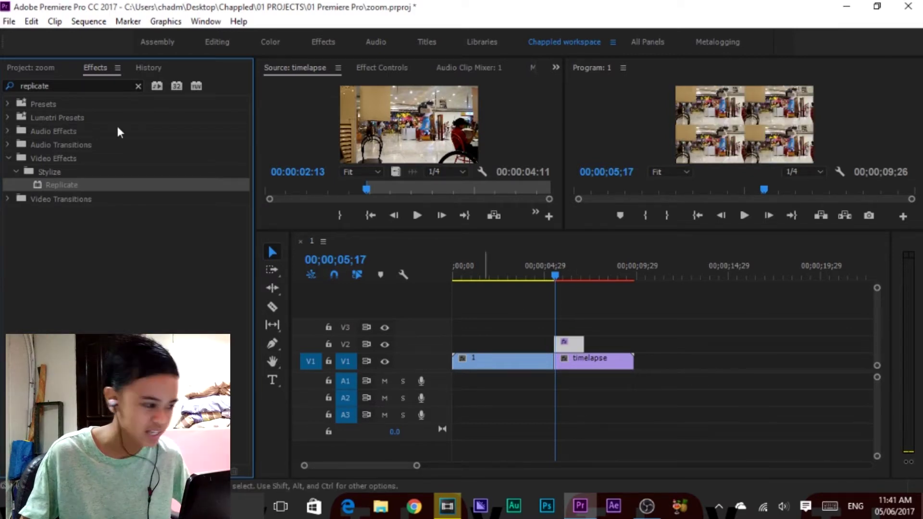
click(30, 68)
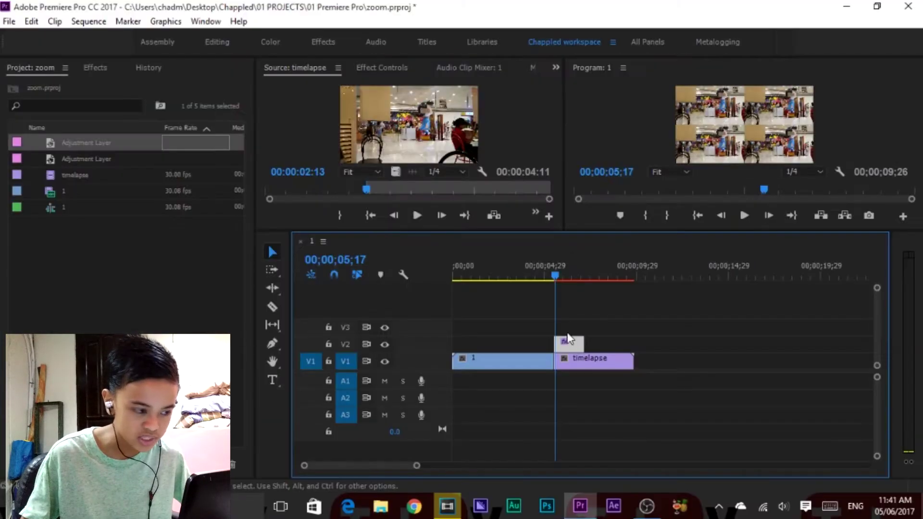
click(376, 69)
scroll(512, 144, down, 2)
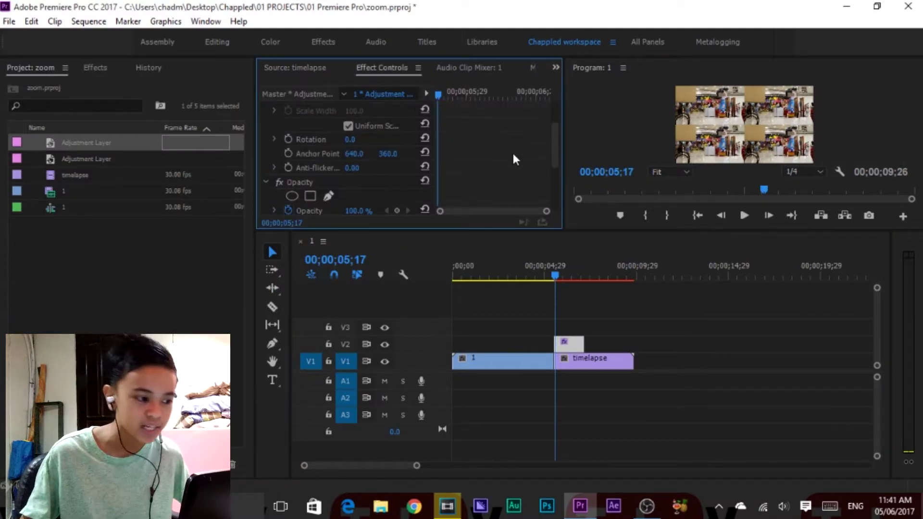
scroll(514, 148, up, 2)
click(303, 67)
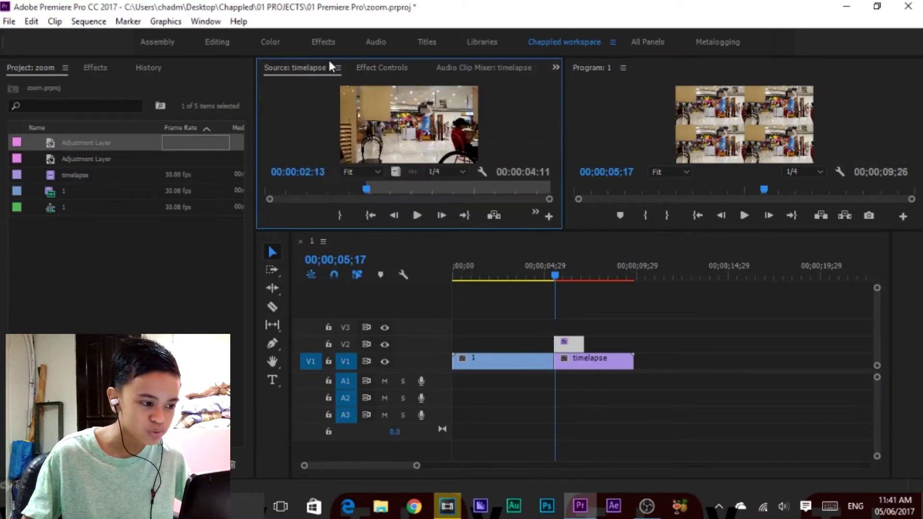
Set the Count of the Replicate effect on the V2 adjustment layer to 3
click(563, 349)
click(380, 68)
scroll(469, 157, down, 4)
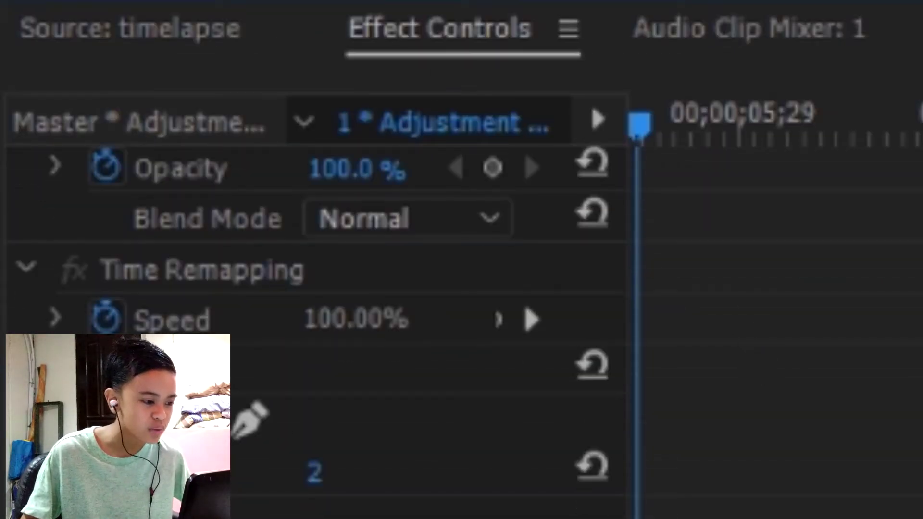
click(323, 475)
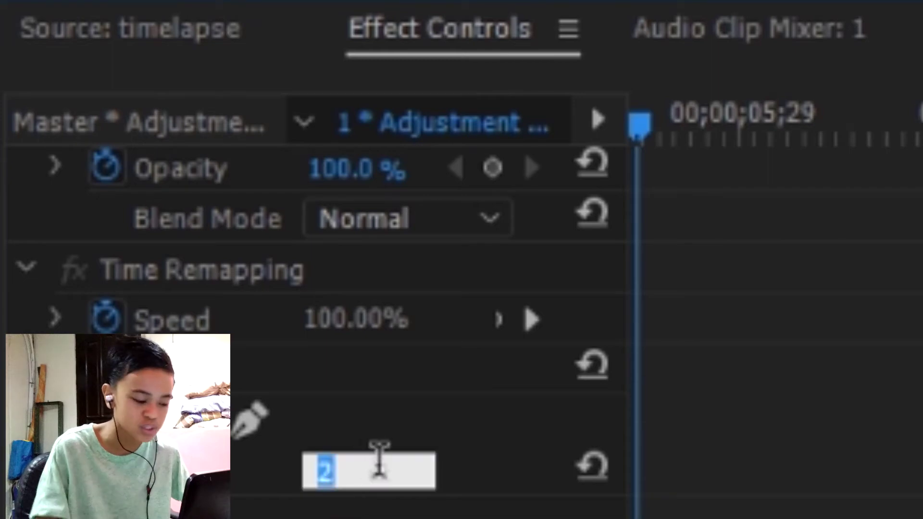
key(BackSpace)
text(3)
key(Return)
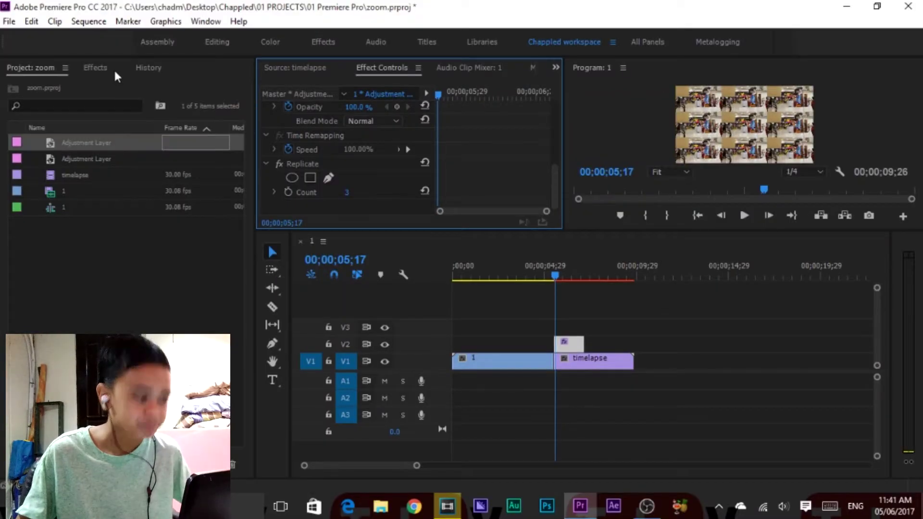
Search the effects for "mirror" and apply the Mirror video effect four times to the adjustment layer on V2
click(107, 72)
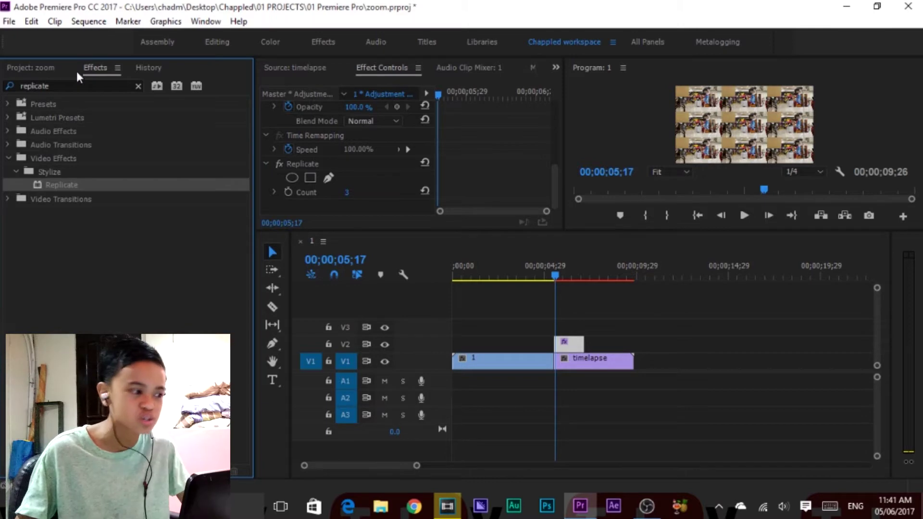
click(138, 86)
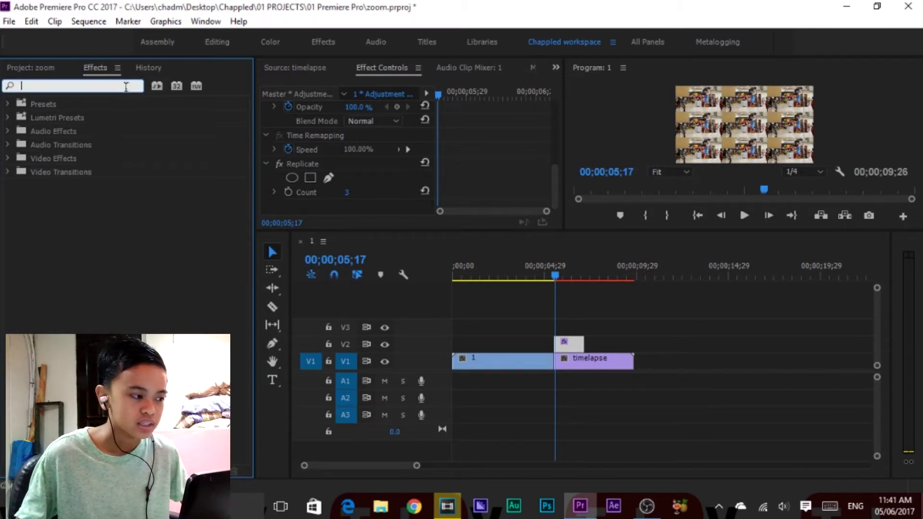
text(mirror)
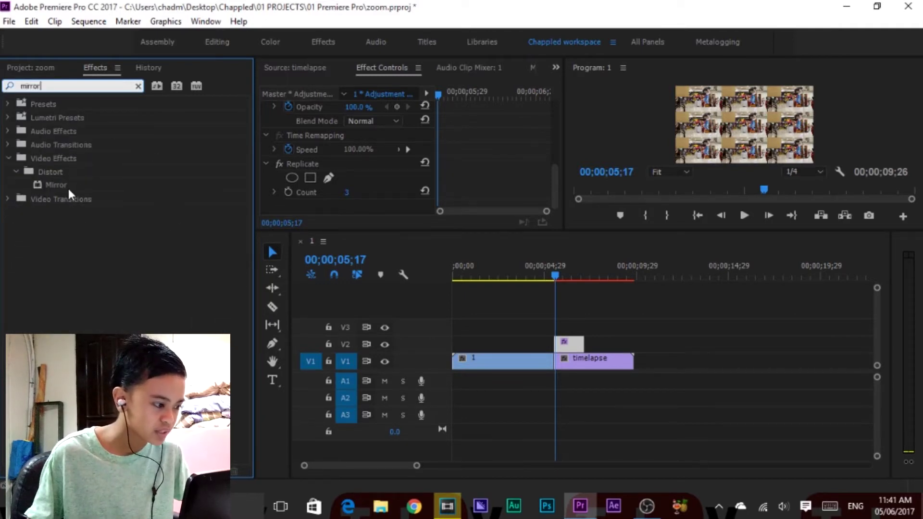
drag(66, 188, 577, 343)
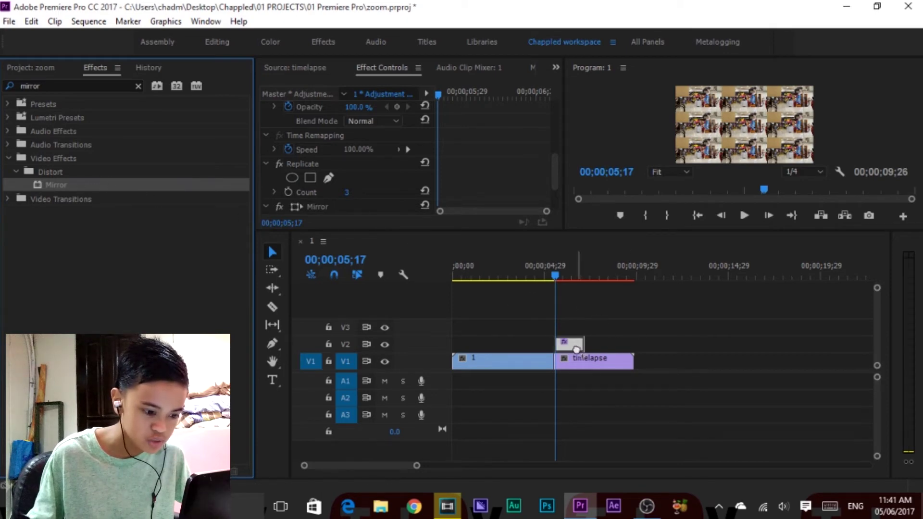
drag(558, 321, 571, 345)
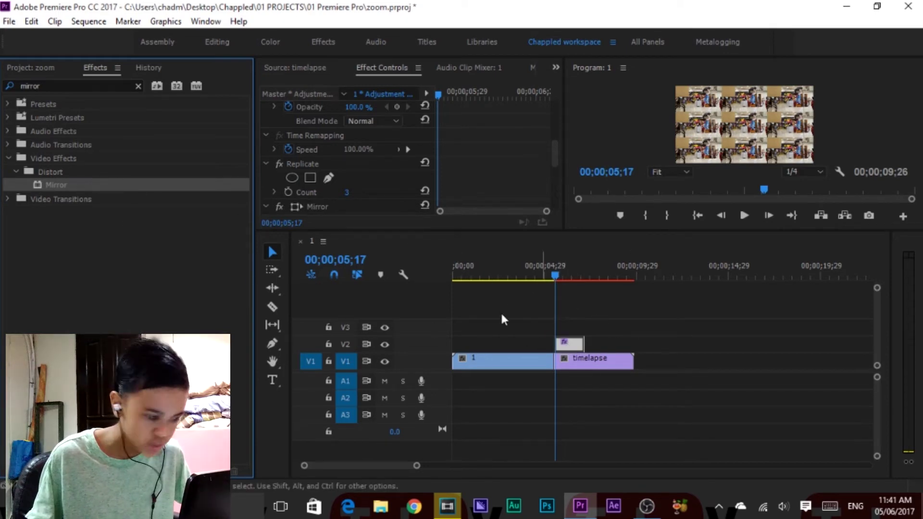
drag(99, 184, 580, 351)
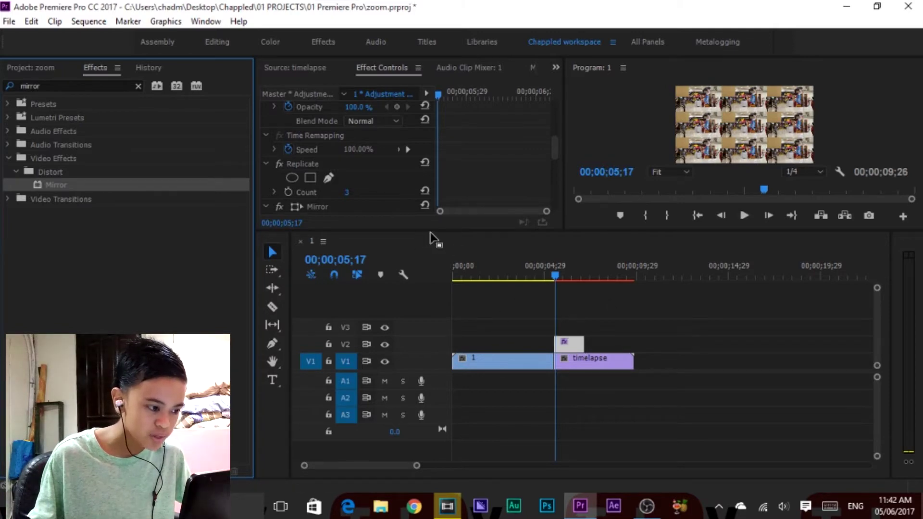
Widen the property column of the effect controls and set the first Mirror effect's Reflection Angle to 90°
scroll(469, 172, down, 1)
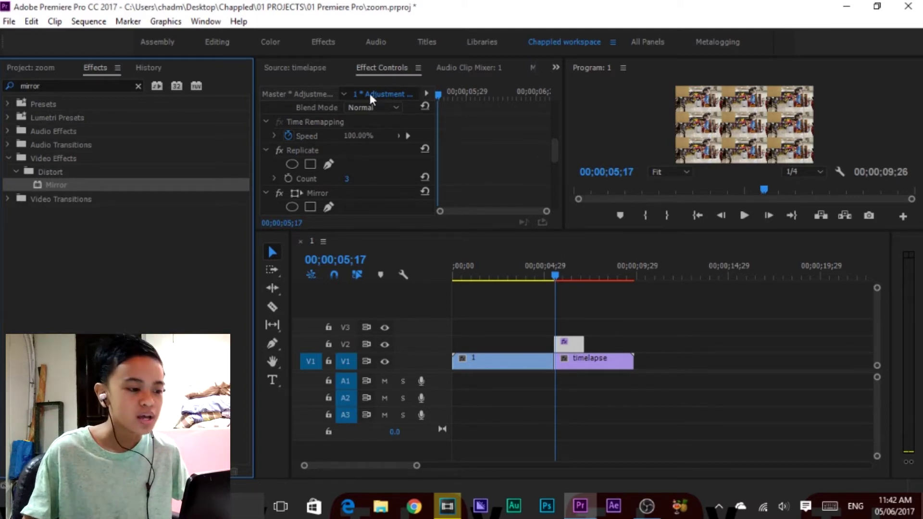
scroll(495, 160, down, 2)
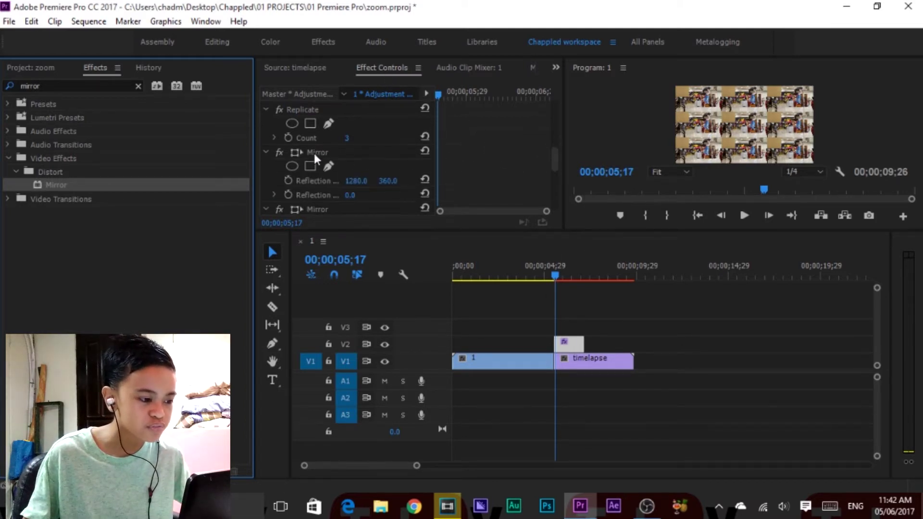
scroll(442, 169, down, 1)
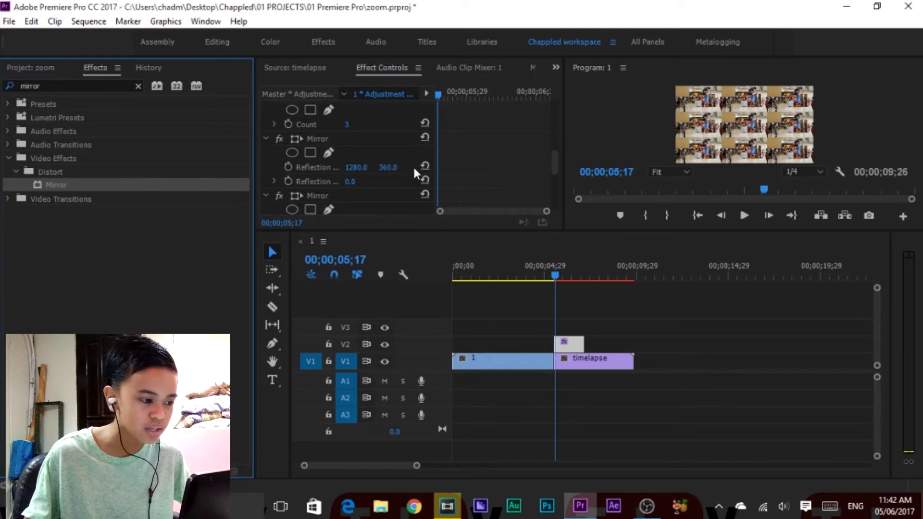
scroll(445, 185, down, 1)
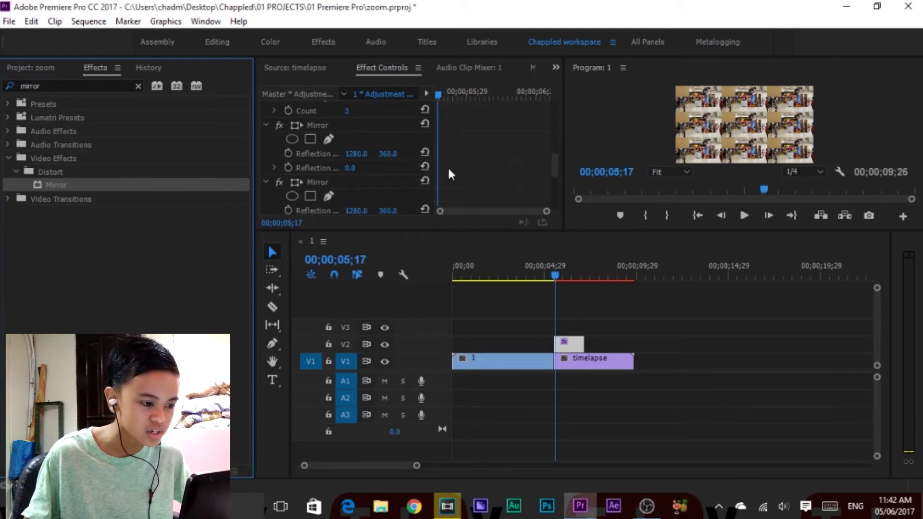
click(456, 176)
drag(434, 179, 481, 181)
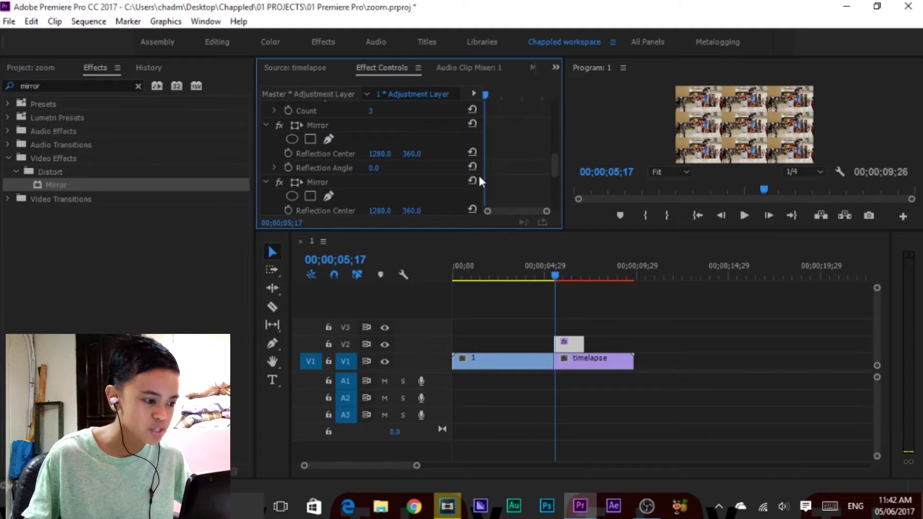
click(373, 167)
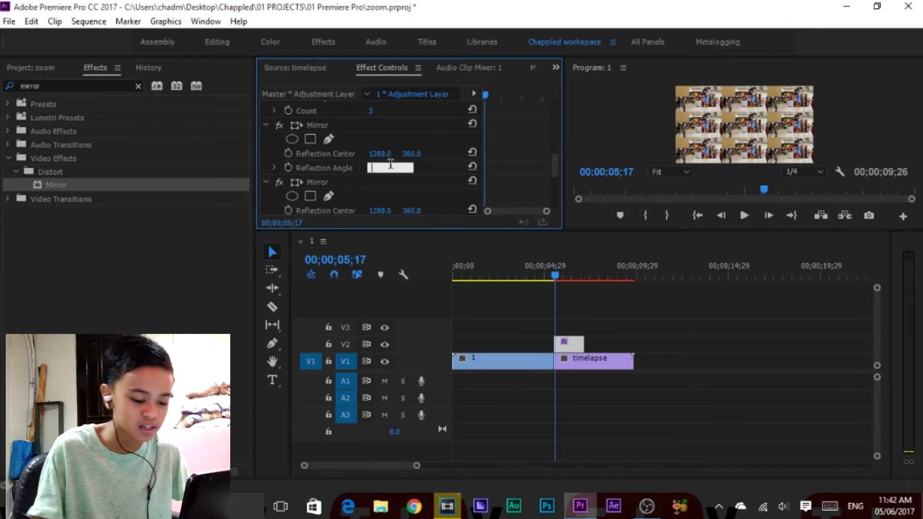
text(90)
key(Return)
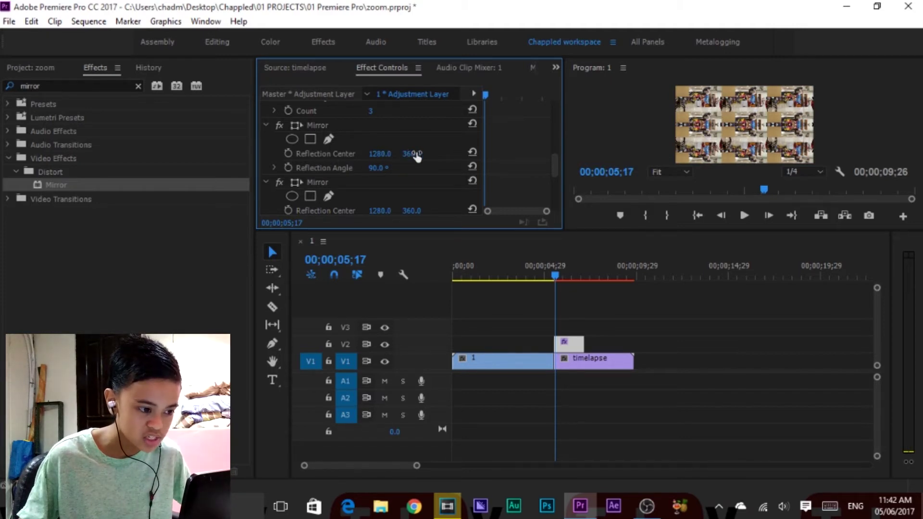
mouse_move(416, 157)
mouse_down()
mouse_move(435, 156)
mouse_move(408, 158)
mouse_up()
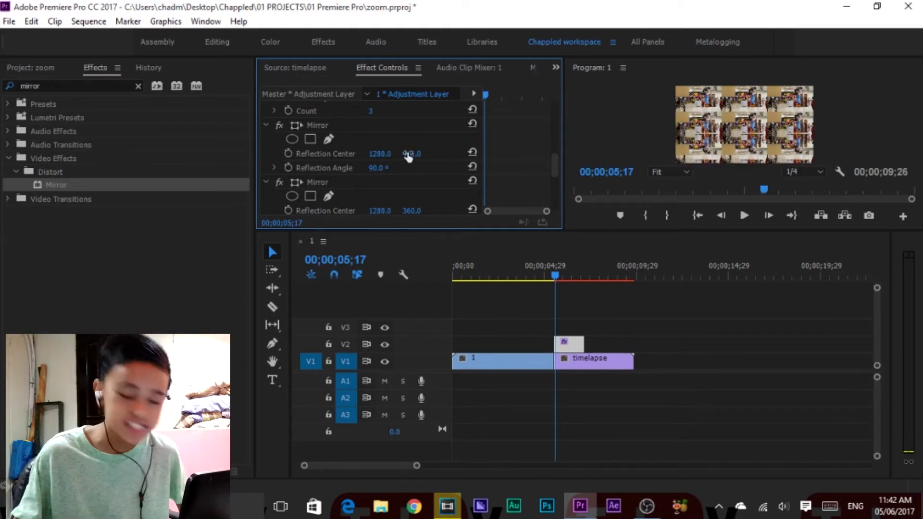
click(411, 153)
key(BackSpace)
text(360)
key(Return)
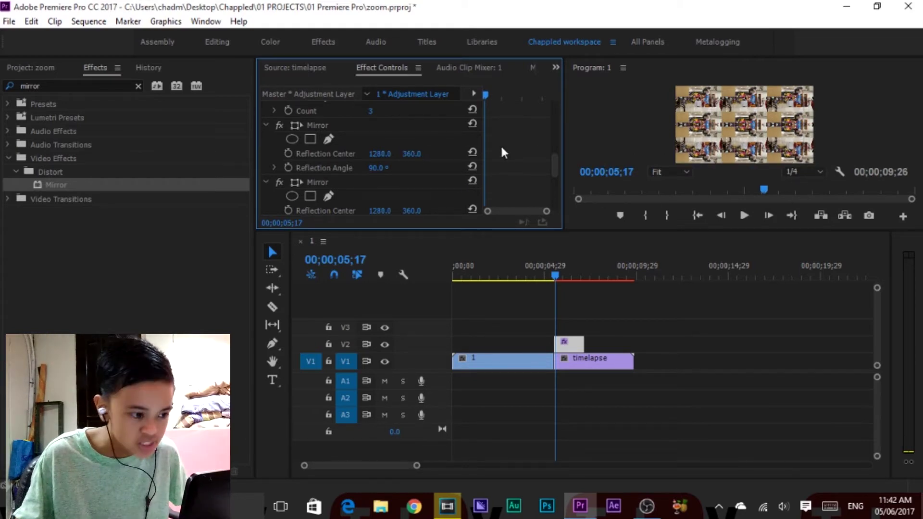
Adjust the vertical Reflection Center of the first Mirror effect to 463 so the replicated tiles blend vertically
drag(411, 153, 465, 153)
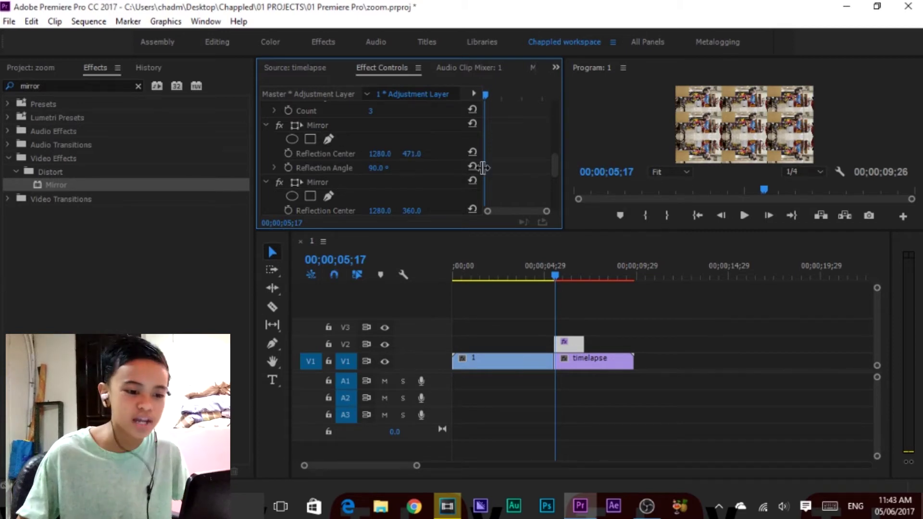
scroll(451, 168, down, 1)
scroll(451, 168, down, 1)
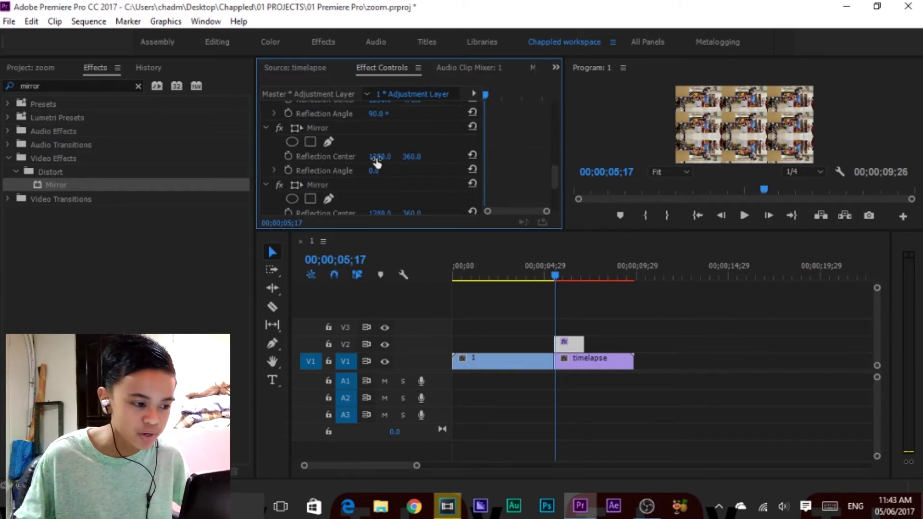
scroll(511, 150, up, 1)
drag(411, 126, 418, 126)
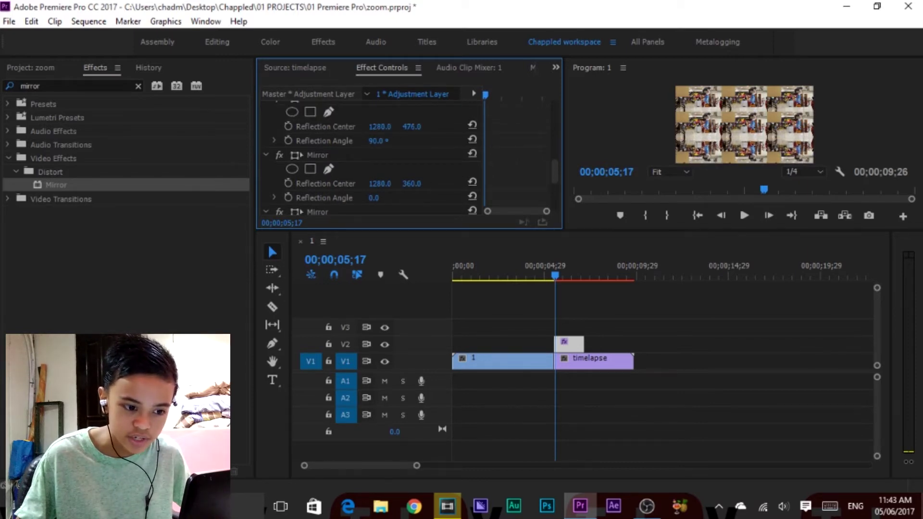
drag(411, 127, 410, 126)
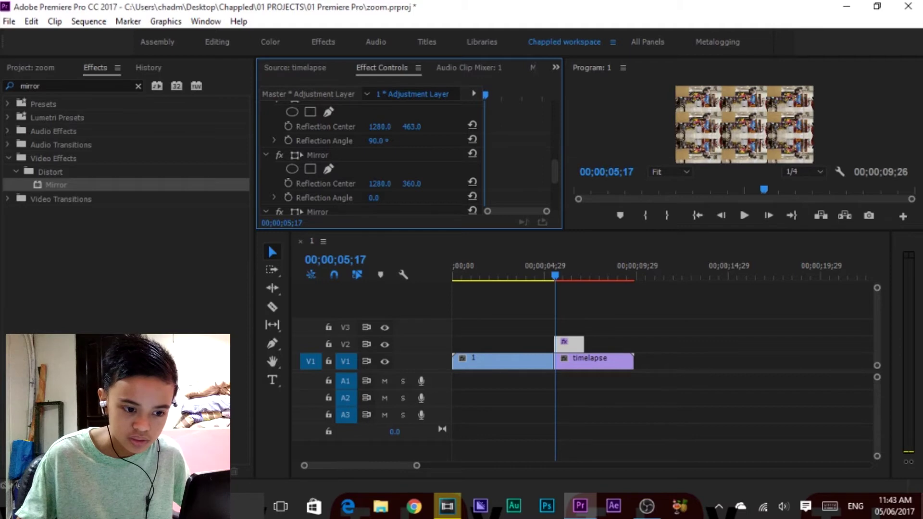
Save the project and set the second Mirror effect's Reflection Angle to -90°
scroll(529, 129, down, 2)
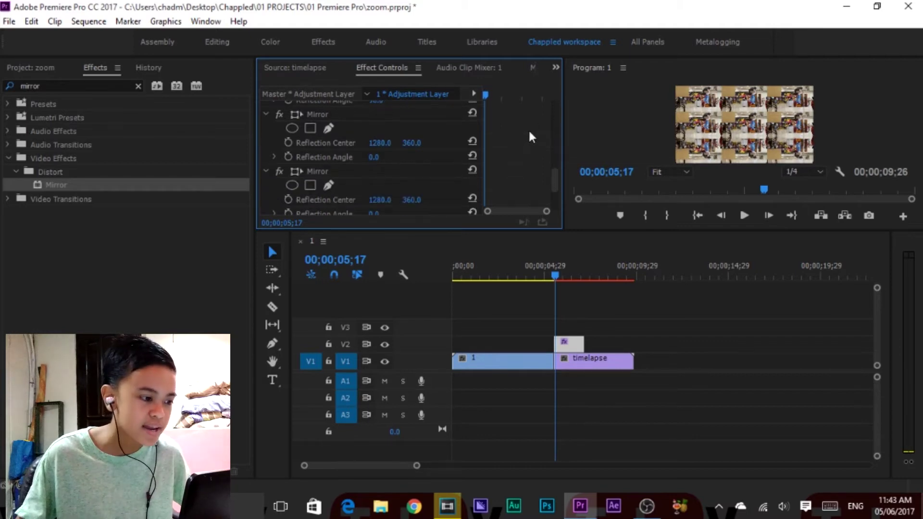
scroll(527, 142, down, 2)
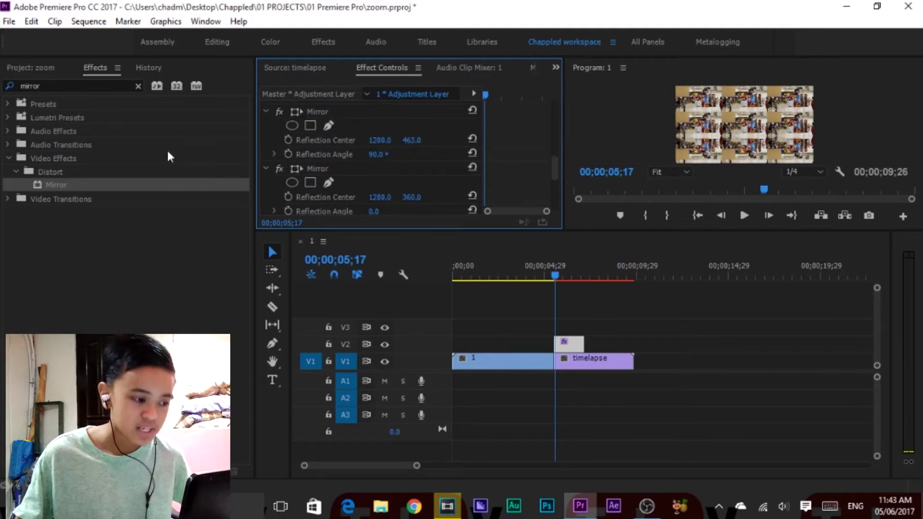
scroll(512, 151, down, 3)
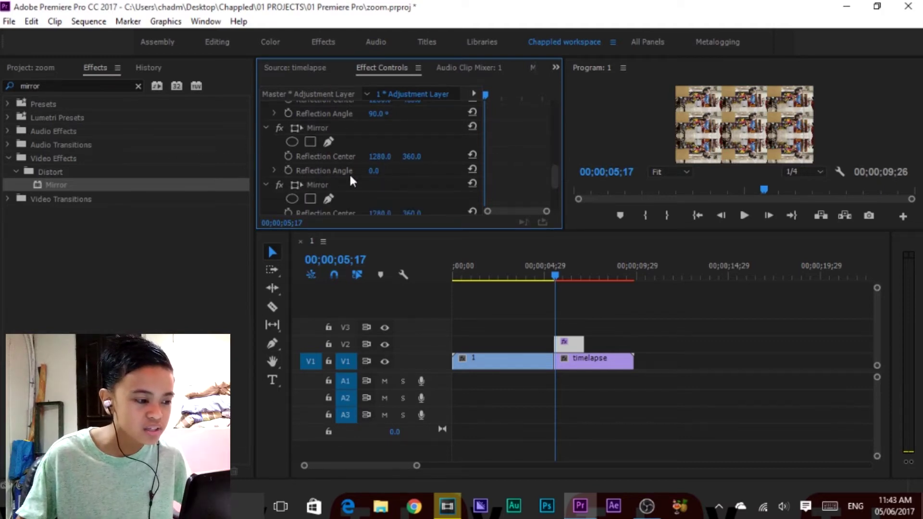
key(ctrl+s)
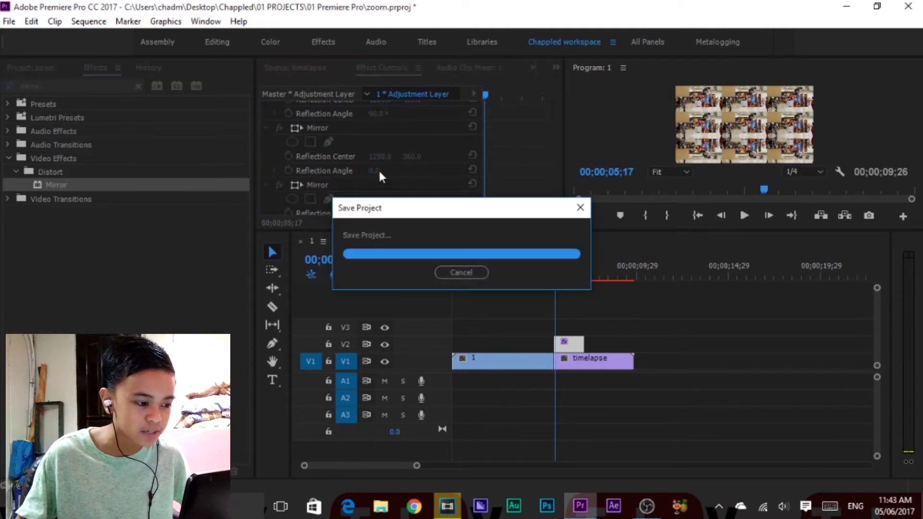
click(378, 171)
key(BackSpace)
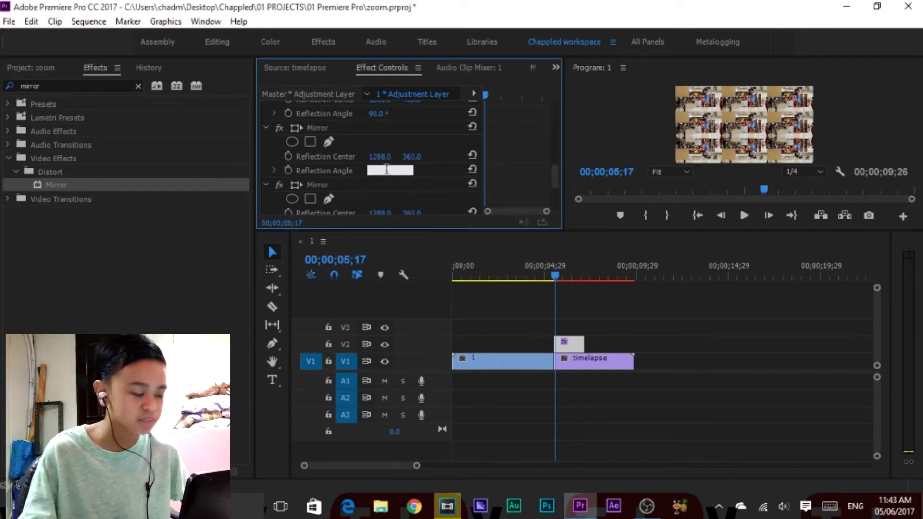
text(-90)
key(Return)
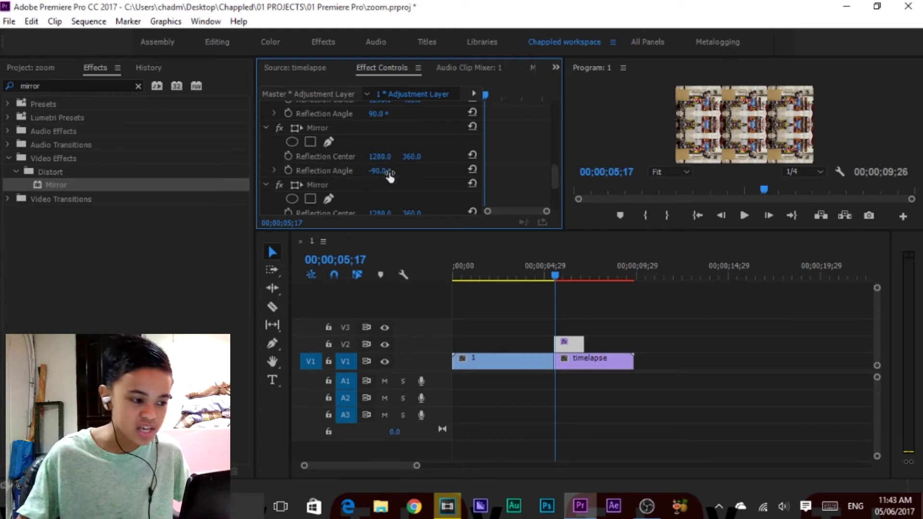
Adjust the vertical Reflection Center of the second Mirror effect to 245, matching up the tile edges
drag(411, 158, 374, 157)
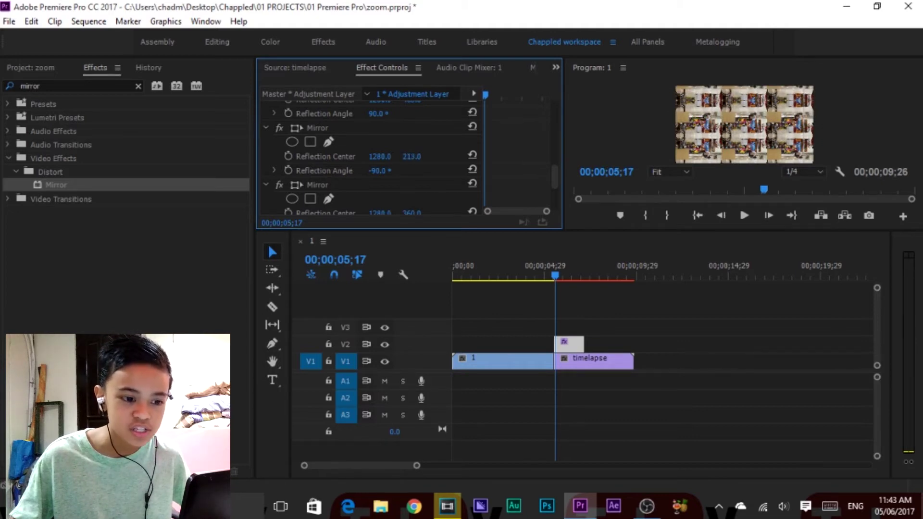
drag(411, 157, 221, 158)
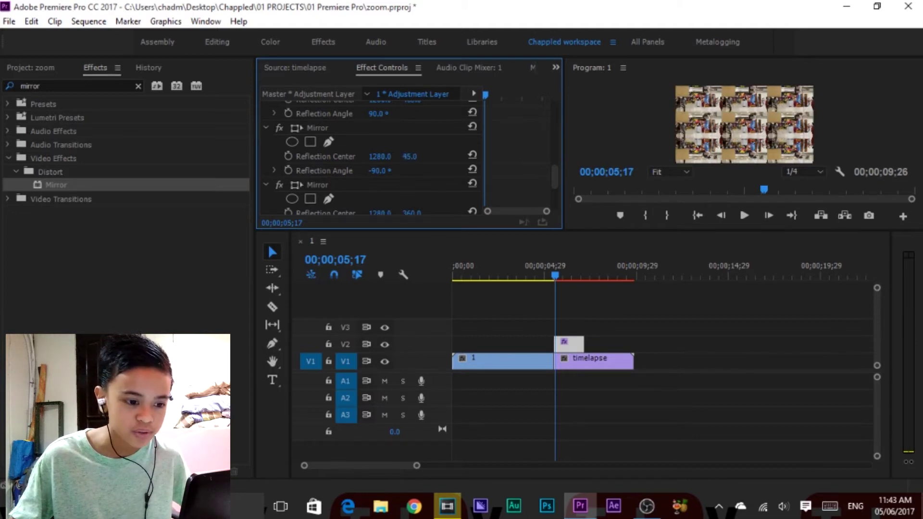
drag(412, 157, 461, 157)
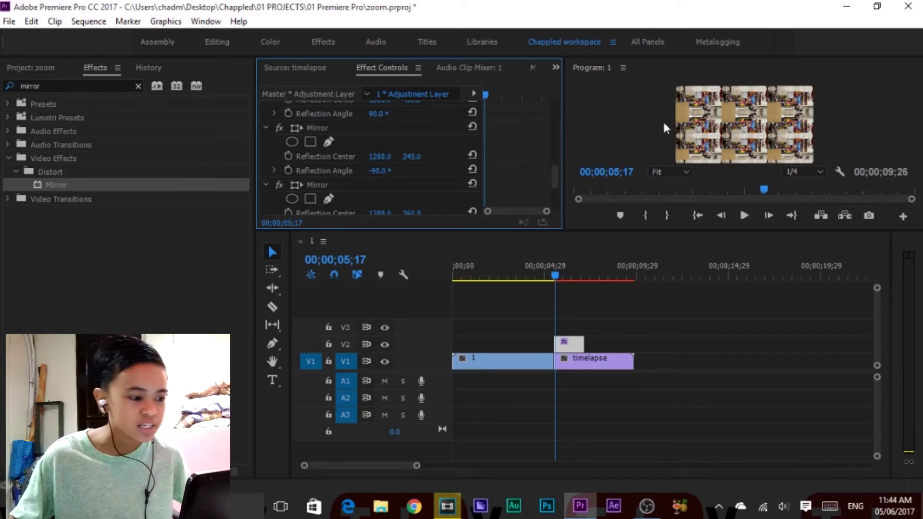
Set the third Mirror effect's Reflection Angle to 180° and its horizontal Reflection Center to 431
scroll(510, 129, down, 2)
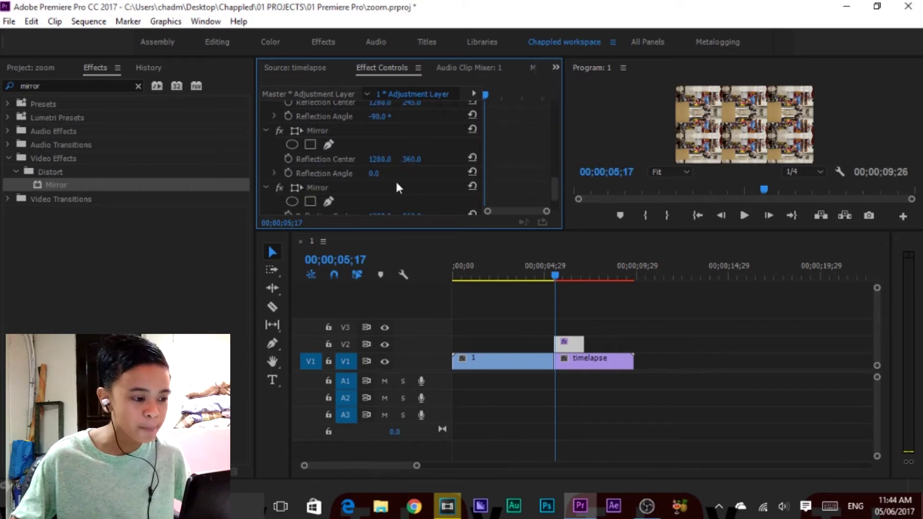
click(390, 172)
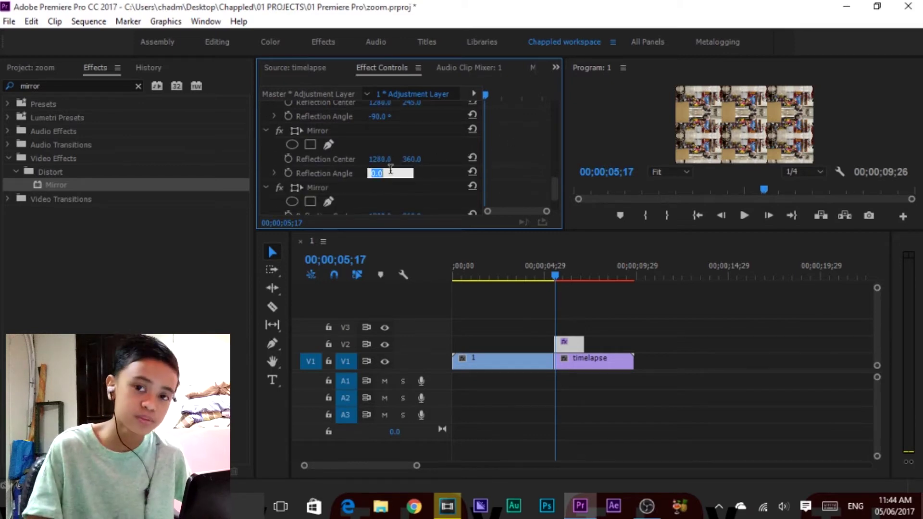
key(BackSpace)
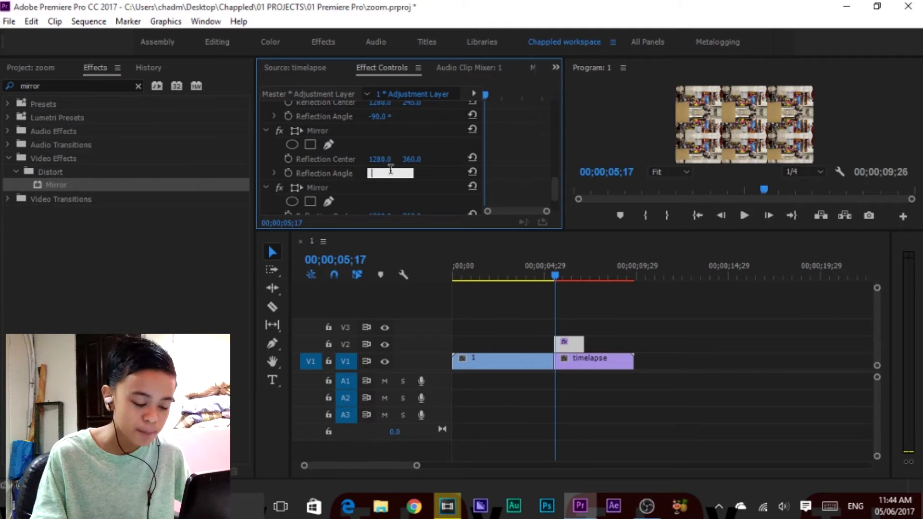
text(18)
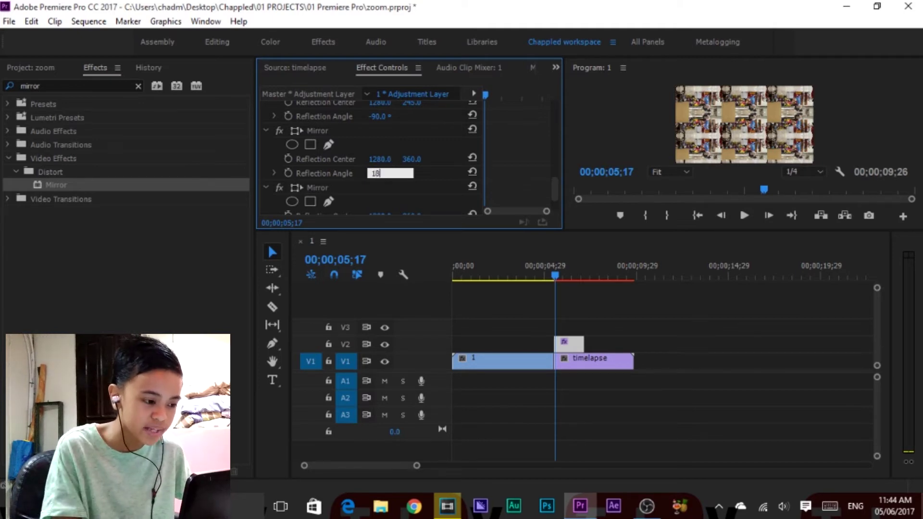
text(0)
key(Return)
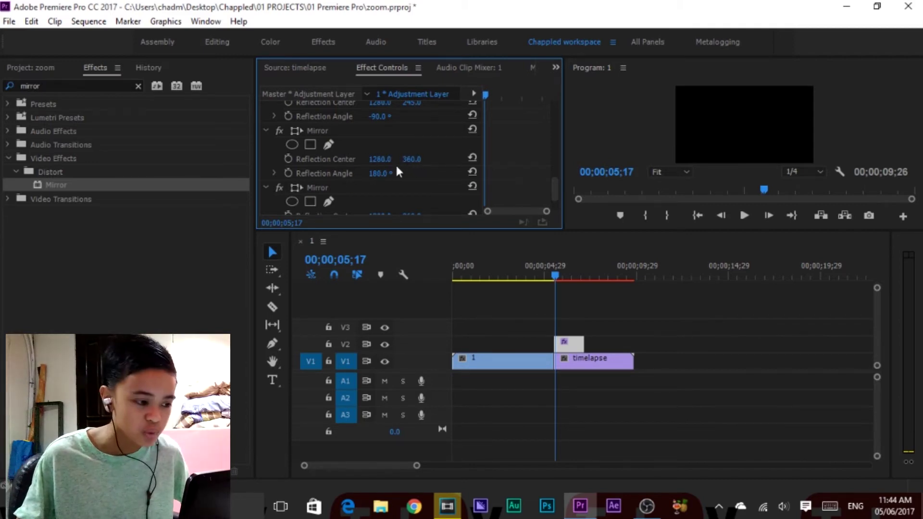
drag(382, 162, 71, 162)
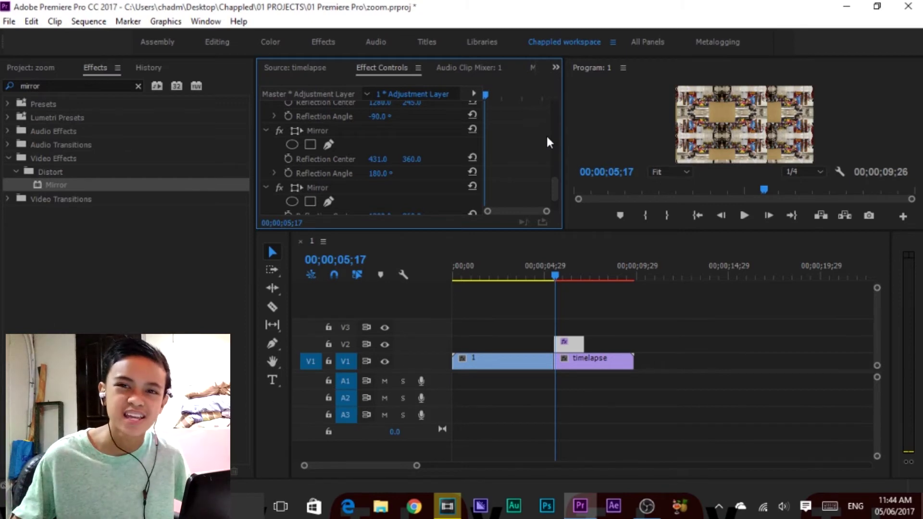
scroll(524, 138, down, 2)
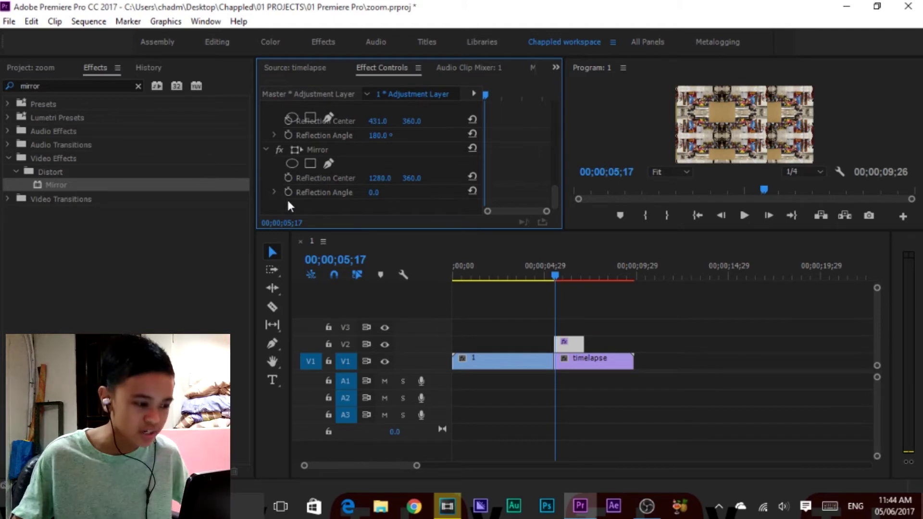
Set the fourth Mirror effect's Reflection Angle to 360° and its horizontal Reflection Center to 834
click(374, 193)
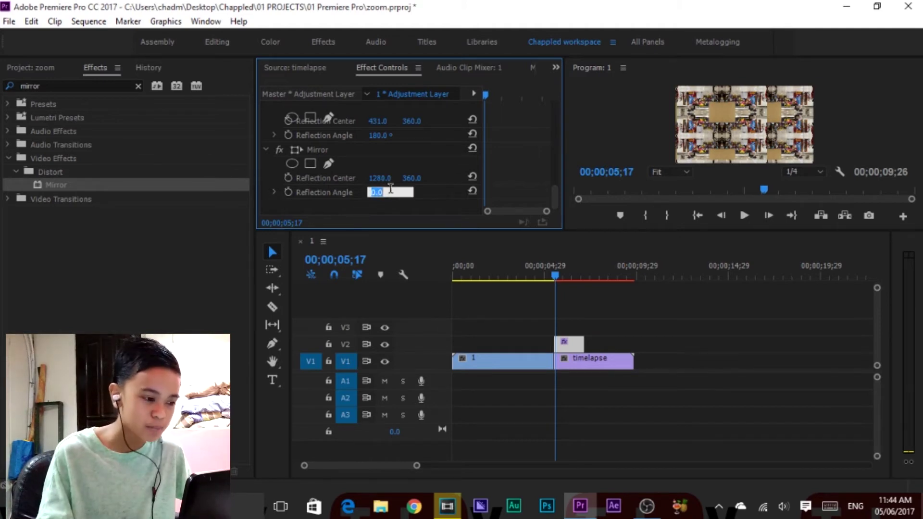
text(36)
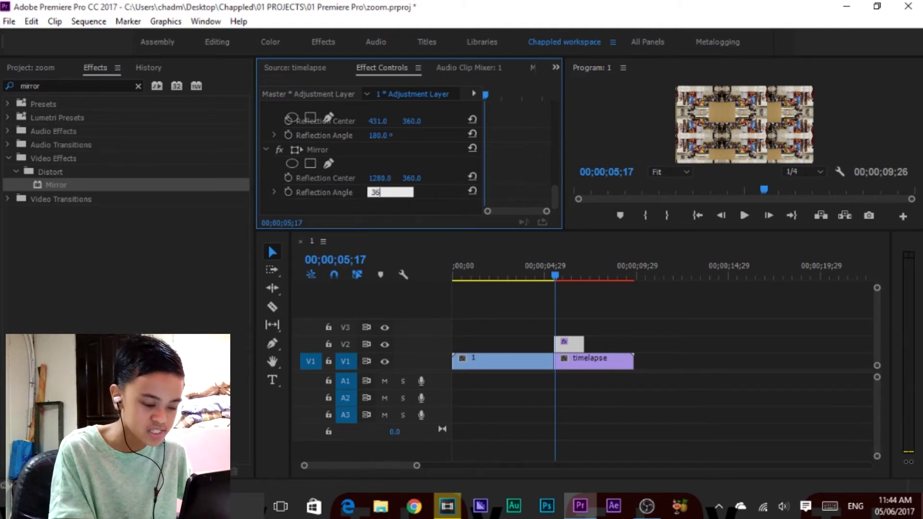
text(0)
key(Return)
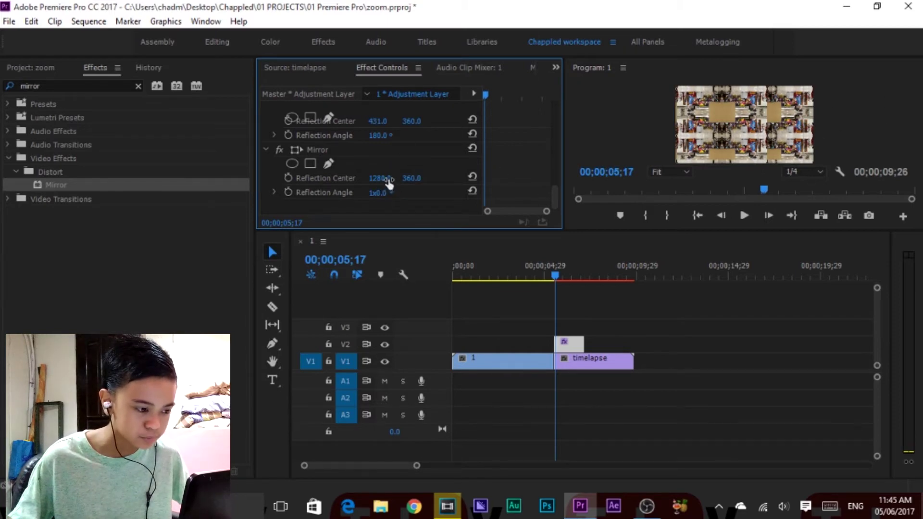
drag(390, 181, 414, 181)
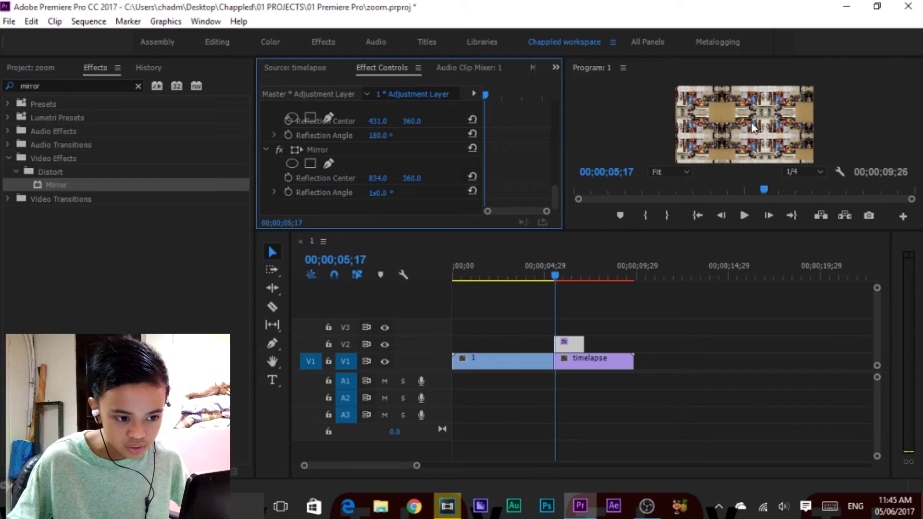
scroll(514, 141, up, 10)
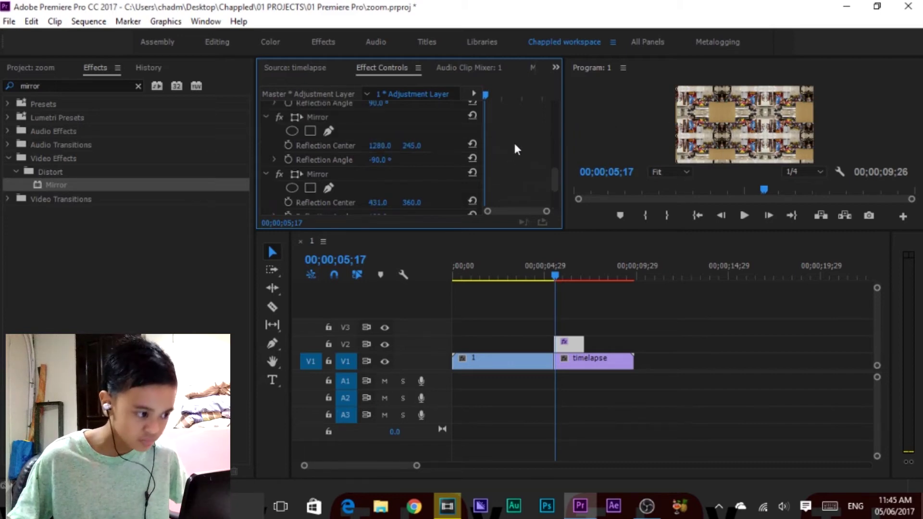
Place the second adjustment layer on V3 across the cut and move the playhead to its start at 00;00;04;10
click(20, 68)
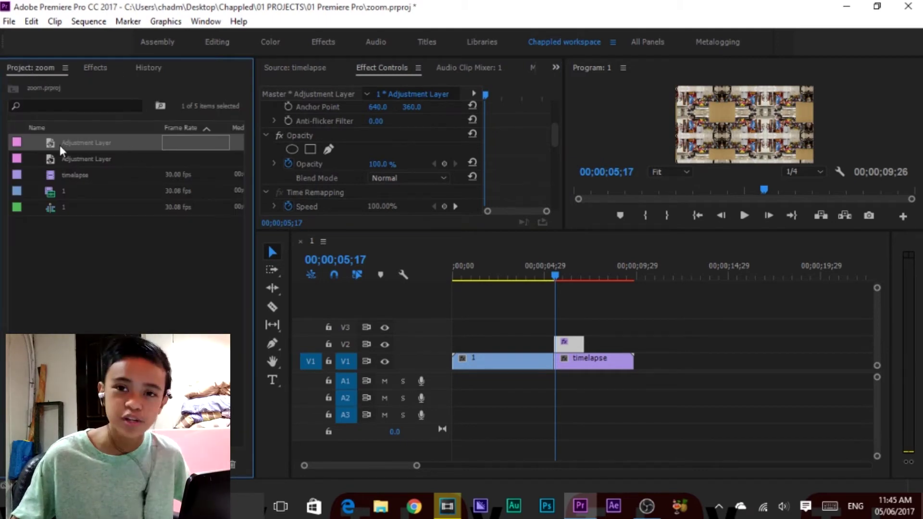
drag(62, 159, 534, 330)
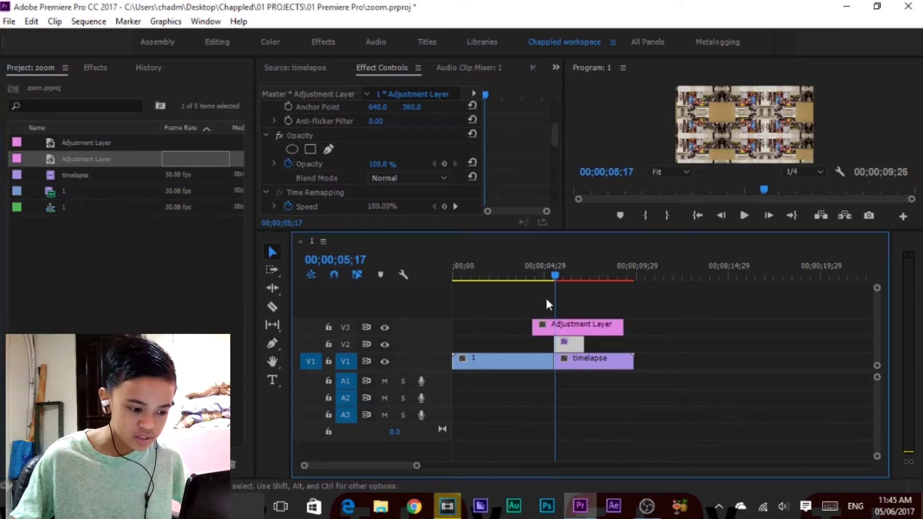
drag(559, 275, 533, 279)
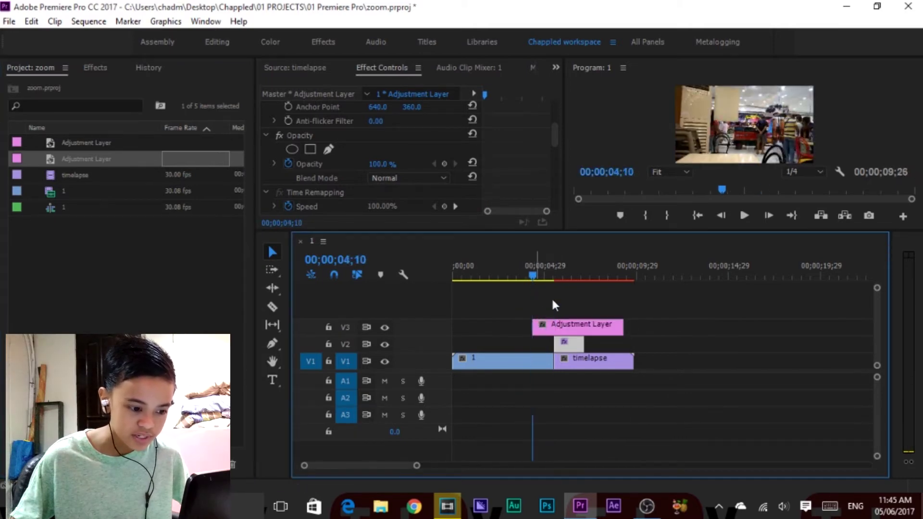
Find the Transform effect in the Distort video effects and apply it to the adjustment layer on V3
click(99, 65)
click(137, 86)
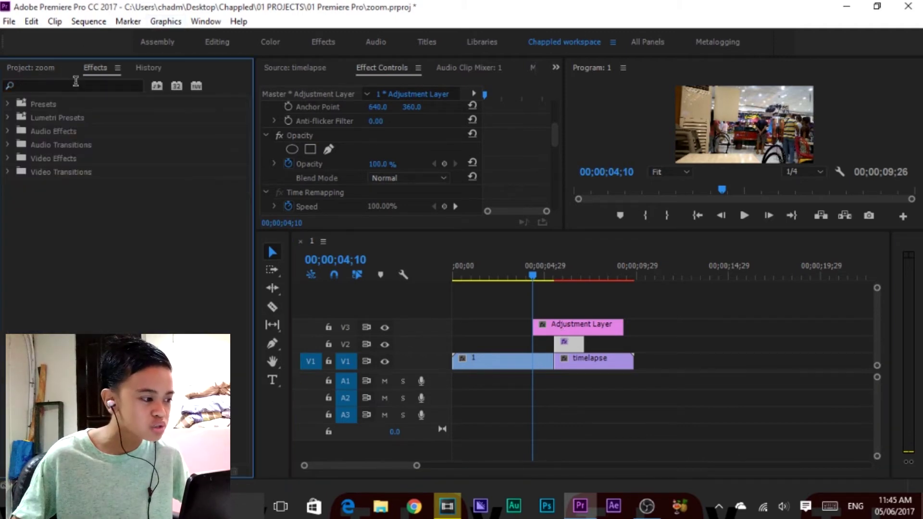
click(74, 85)
text(tran)
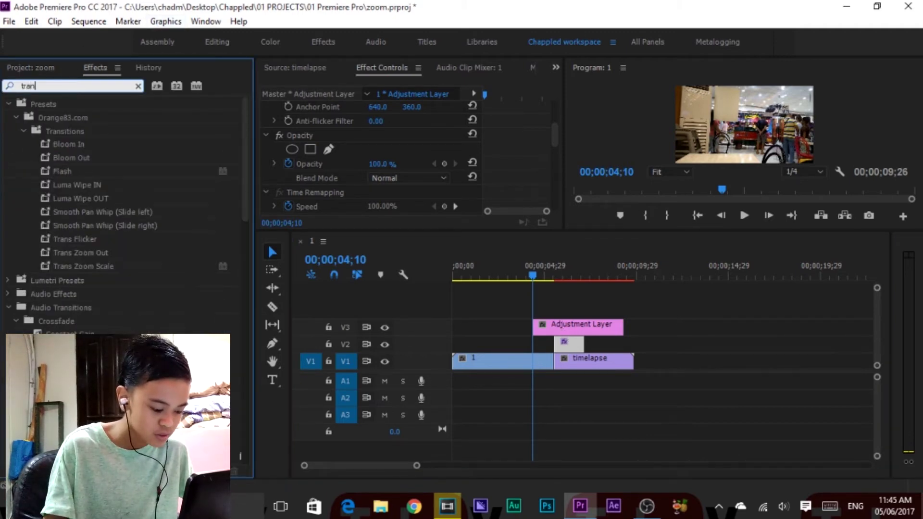
text(sf)
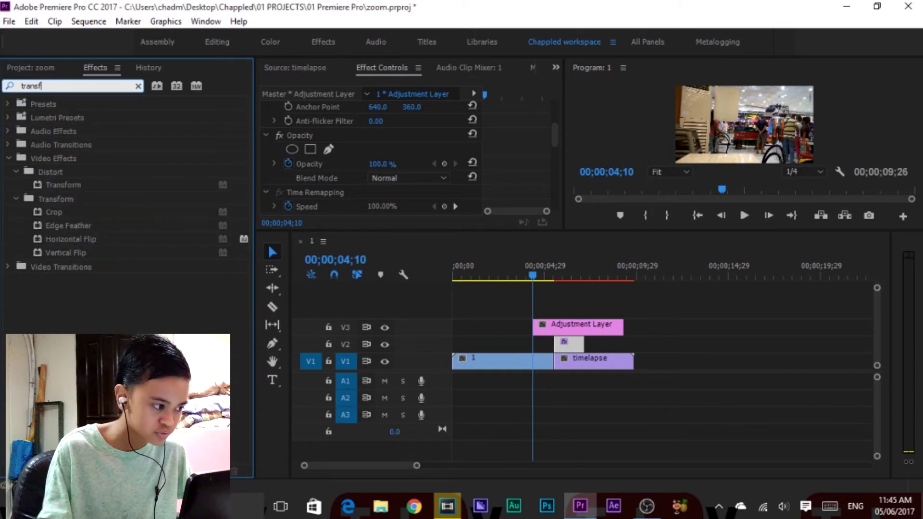
text(orm)
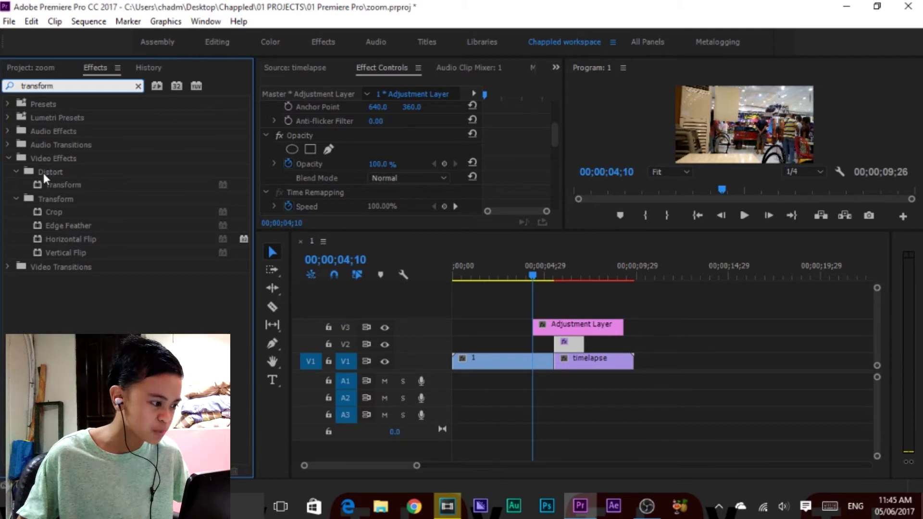
click(47, 187)
drag(58, 186, 560, 324)
Review the Transform effect's parameters on the V3 adjustment layer
scroll(492, 145, down, 3)
scroll(493, 149, down, 5)
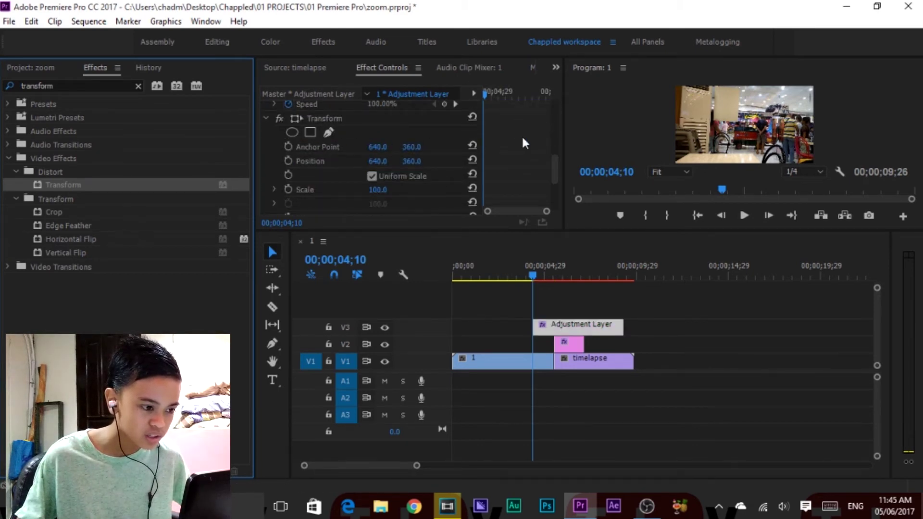
click(397, 70)
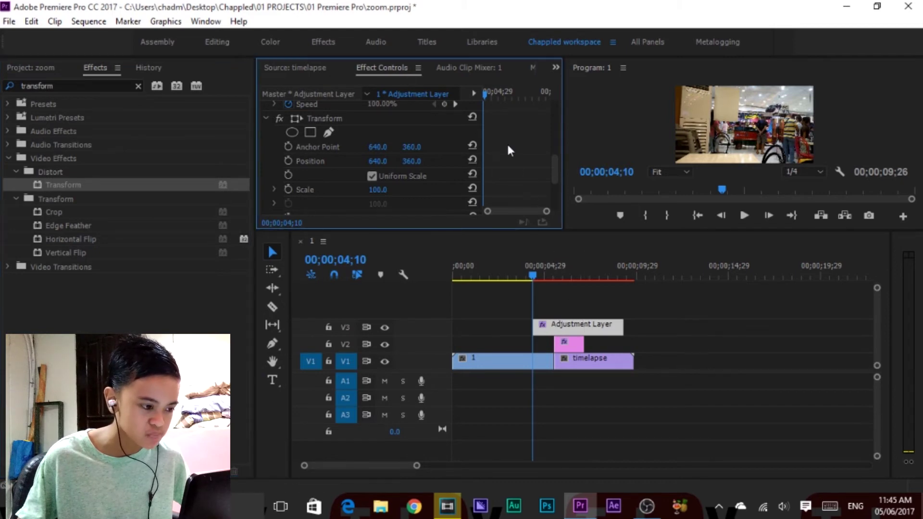
scroll(528, 143, down, 5)
scroll(528, 143, up, 3)
scroll(529, 143, up, 1)
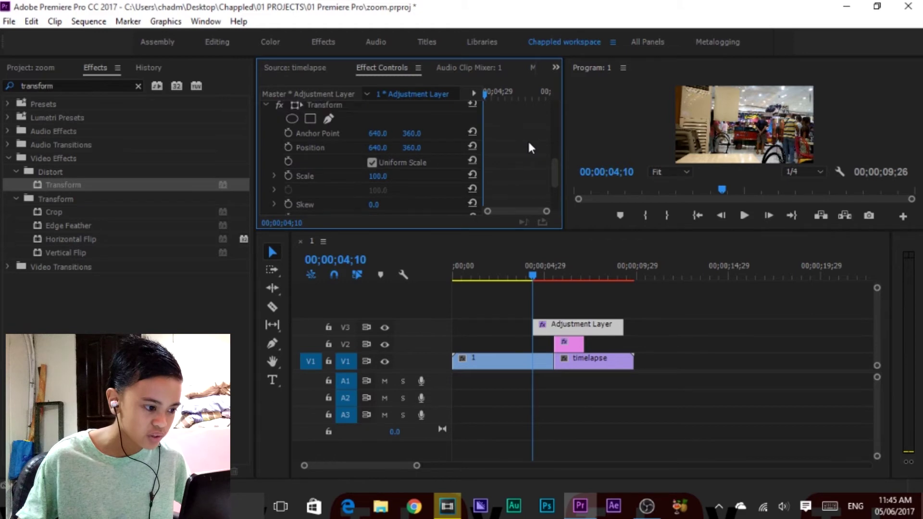
scroll(512, 169, up, 1)
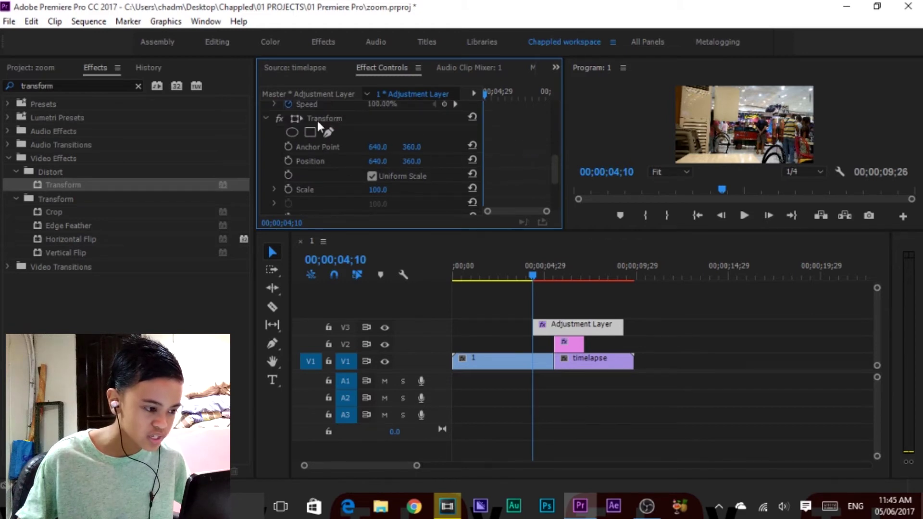
scroll(509, 166, down, 4)
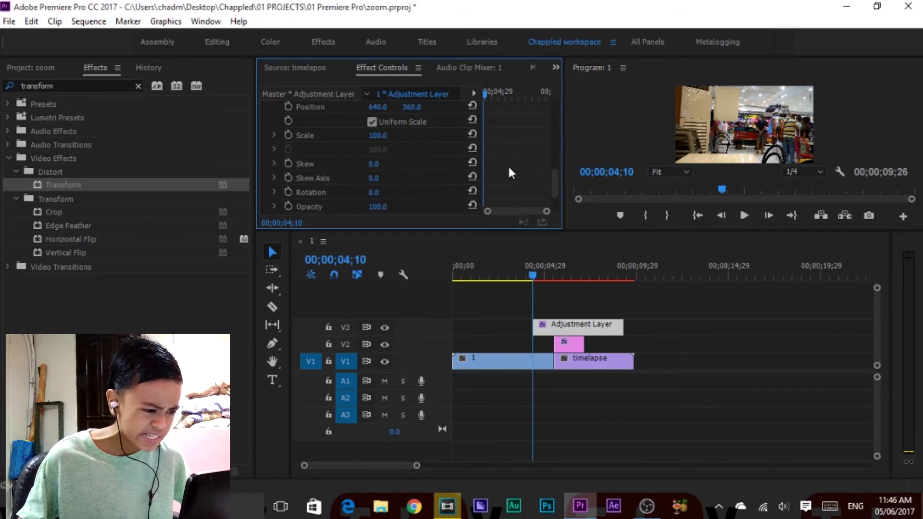
scroll(510, 173, up, 2)
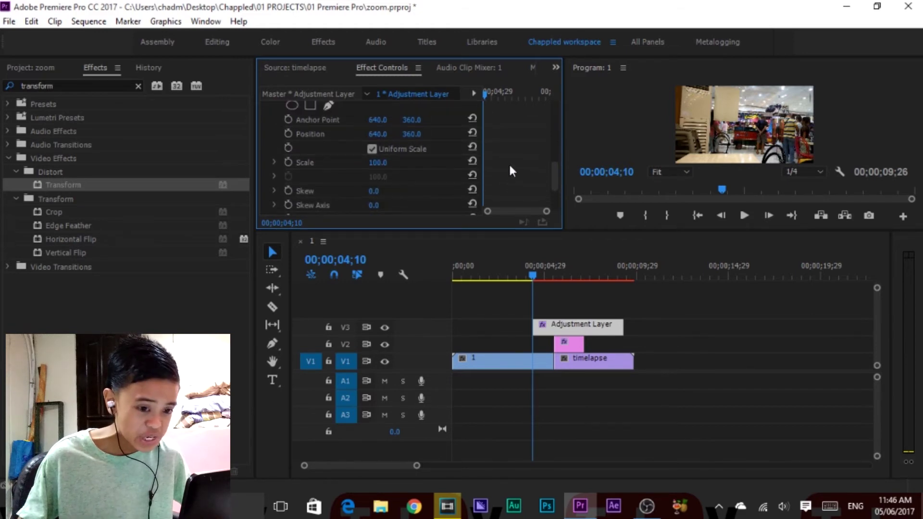
Move the playhead to the first frame of the timelapse clip at 00;00;05;16, checking the frame just before the cut
click(760, 215)
click(761, 215)
click(761, 215)
click(760, 215)
click(761, 215)
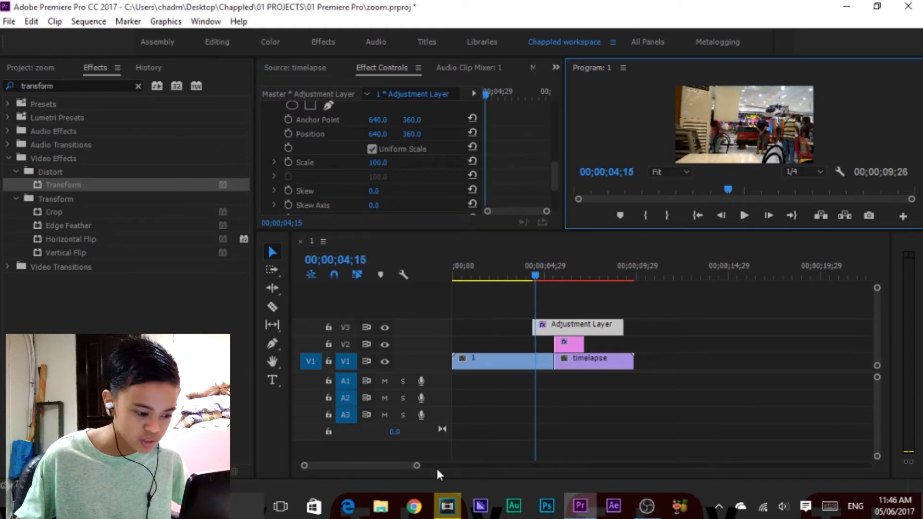
drag(416, 466, 358, 465)
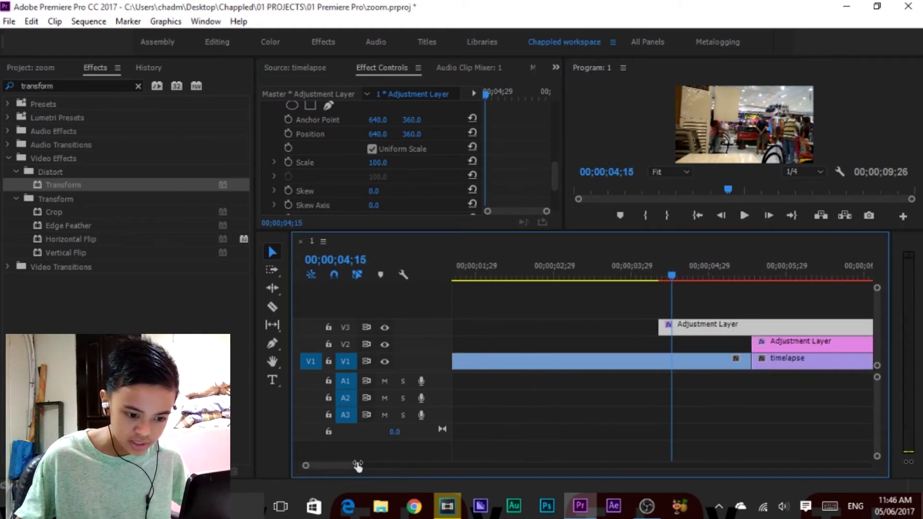
drag(754, 272, 752, 278)
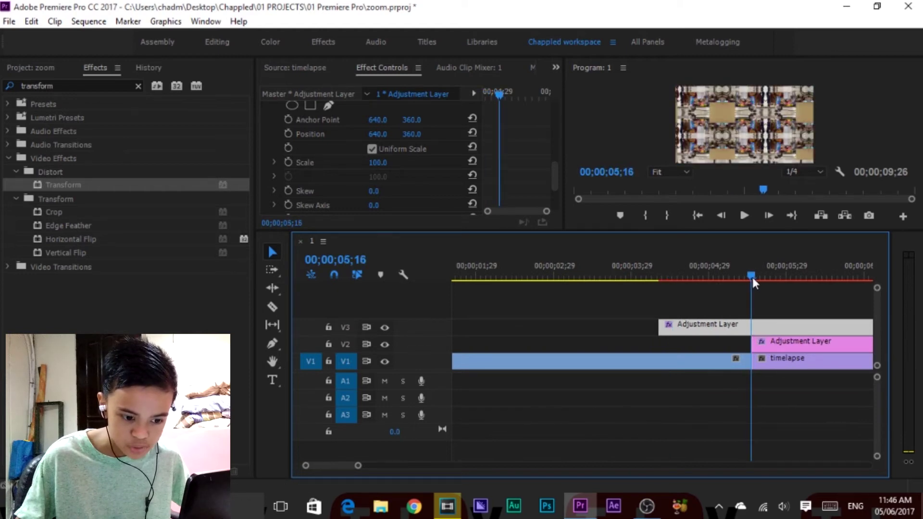
click(721, 216)
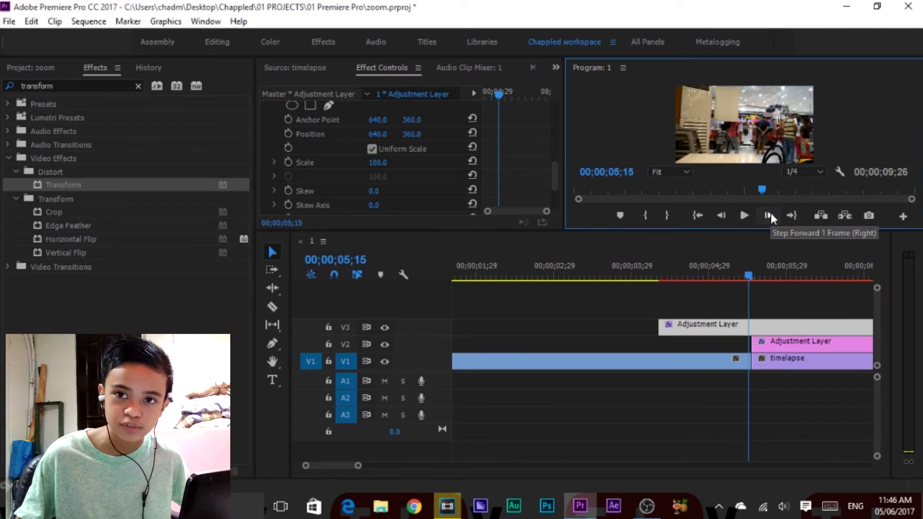
click(771, 214)
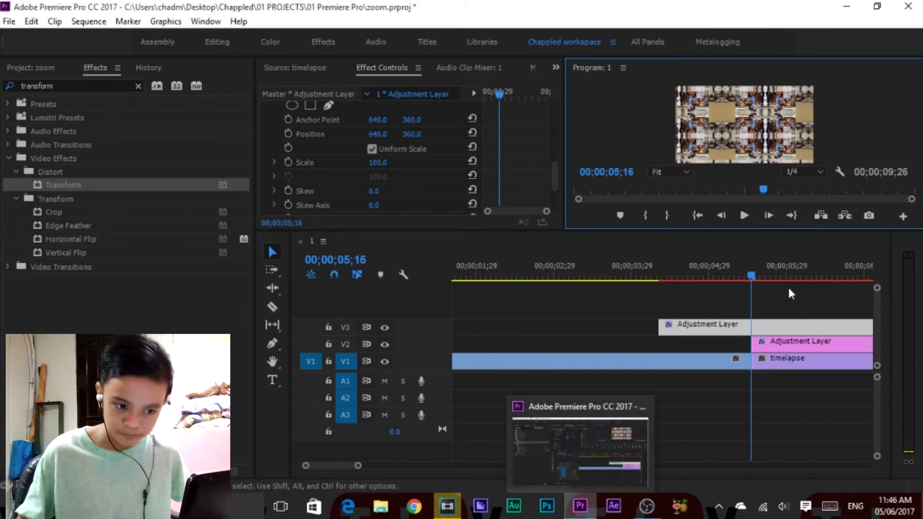
Fine-tune the fourth Mirror effect's horizontal Reflection Center to 812 on the V2 adjustment layer
click(790, 340)
scroll(497, 175, down, 5)
scroll(495, 177, down, 6)
click(385, 179)
drag(385, 179, 375, 179)
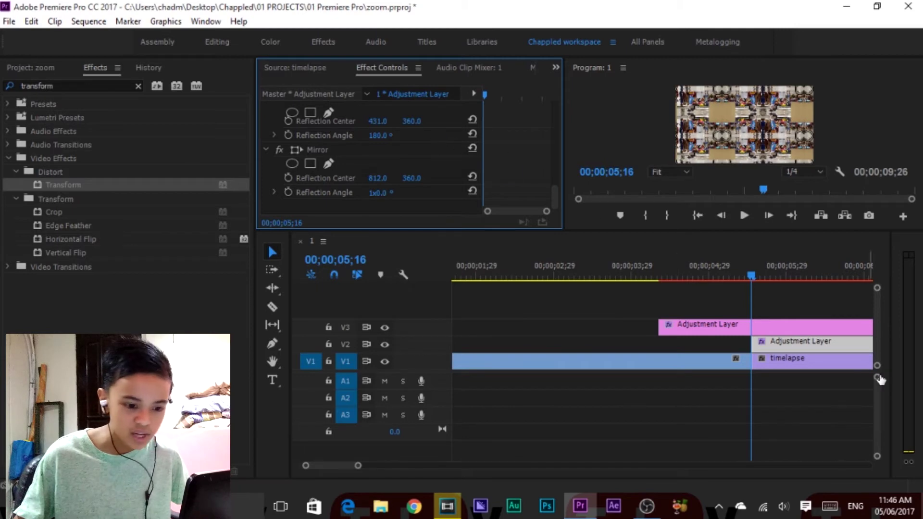
Trim the start of the V3 adjustment layer to 00;00;05;13, three frames before the timelapse clip begins
click(781, 326)
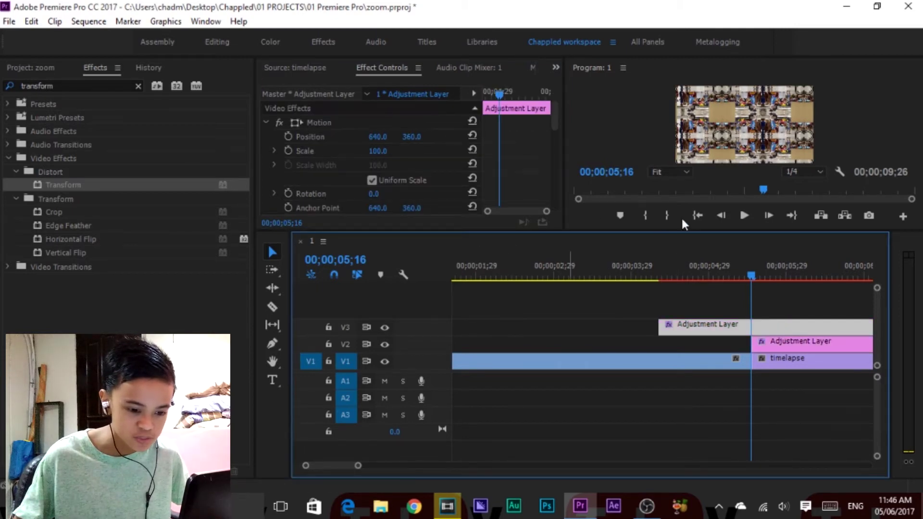
mouse_move(746, 276)
mouse_down()
mouse_move(737, 267)
mouse_move(752, 273)
mouse_up()
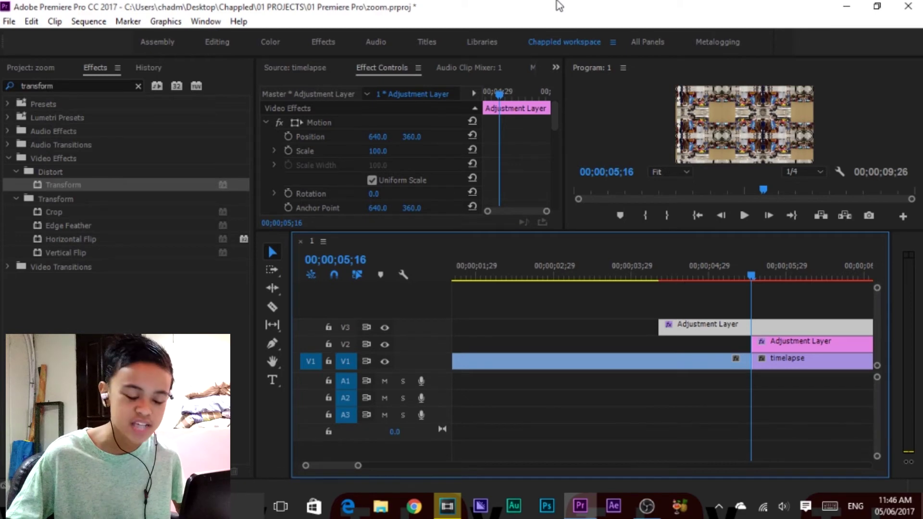
key(Left)
key(Left)
key(Left)
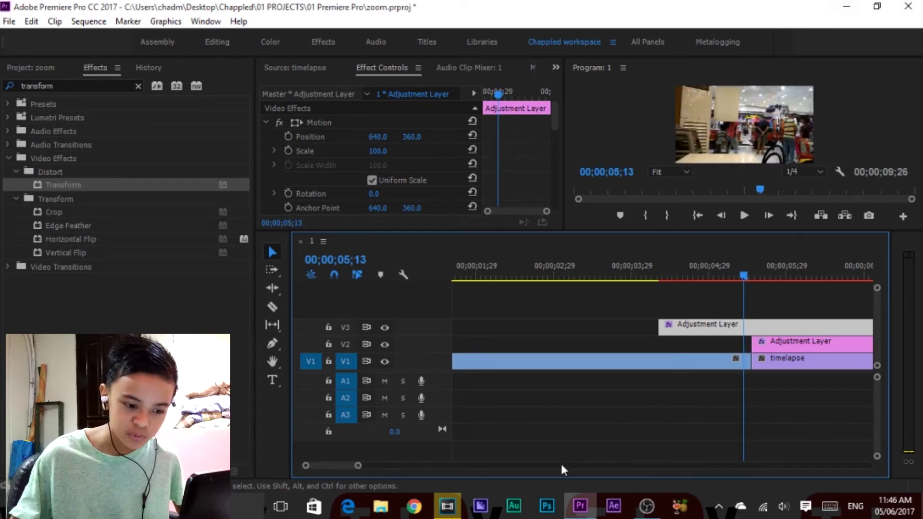
drag(661, 331, 747, 326)
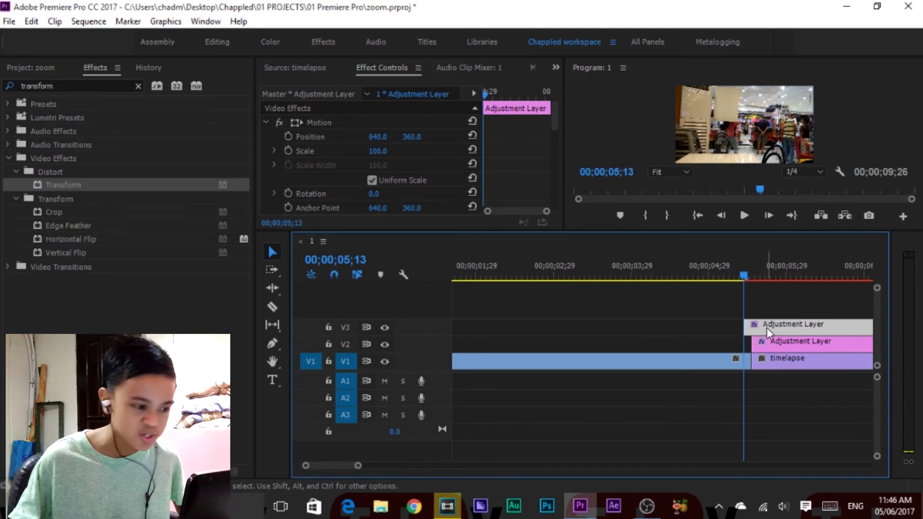
Add a Transform Scale keyframe of 100 at the V3 adjustment layer's start, and move the playhead to the cut at 00;00;05;16
click(376, 68)
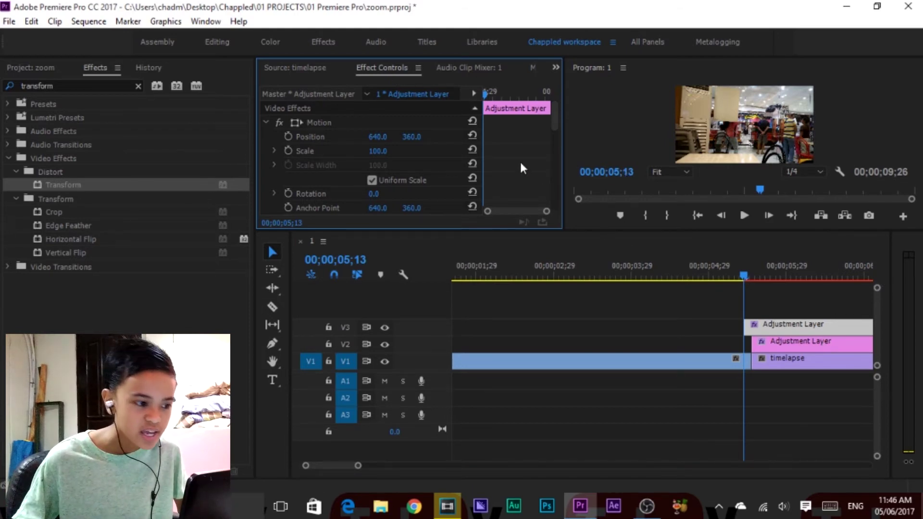
scroll(521, 163, down, 3)
scroll(520, 160, down, 5)
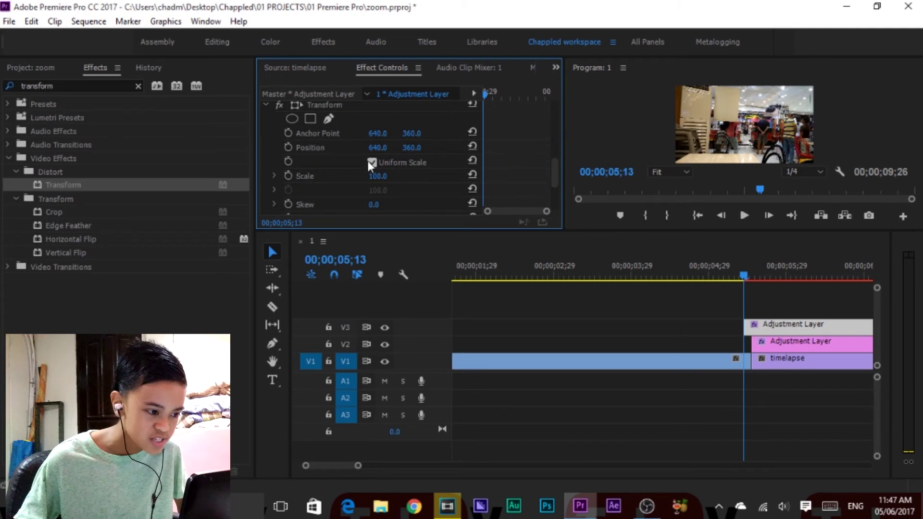
scroll(500, 168, down, 1)
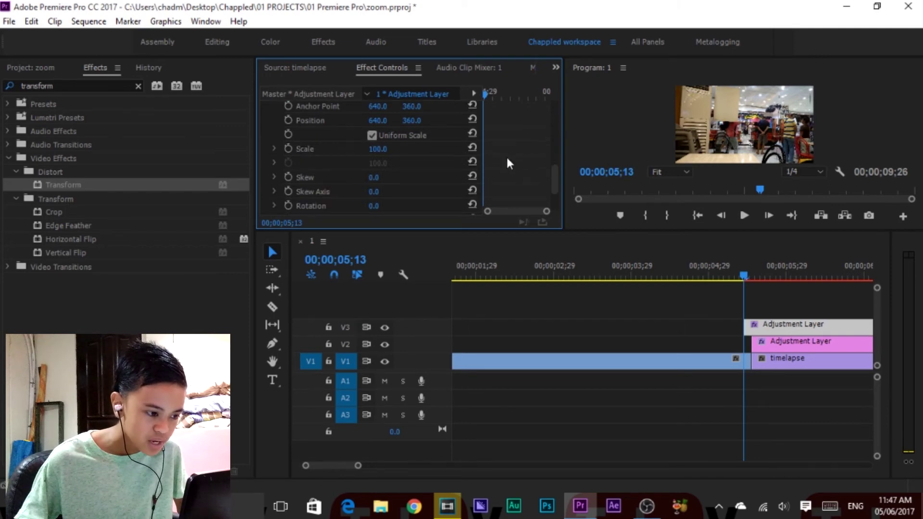
click(378, 149)
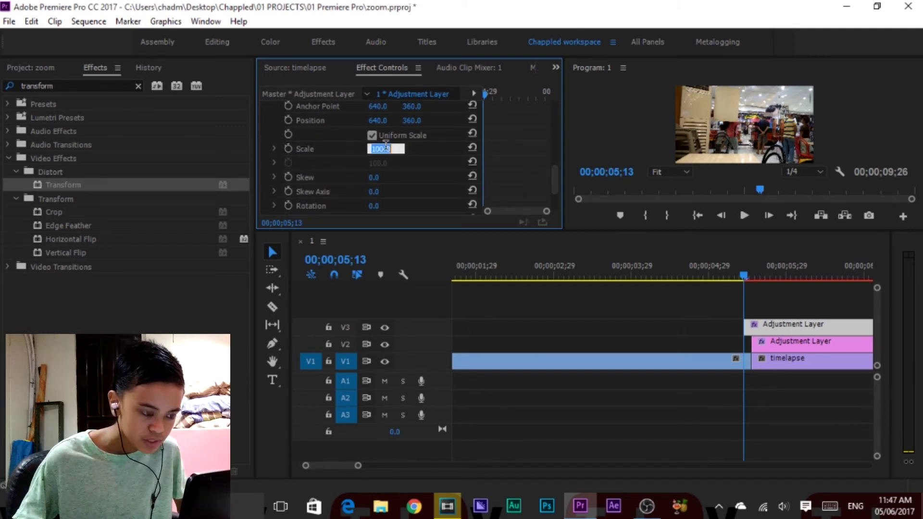
key(BackSpace)
text(100)
key(Return)
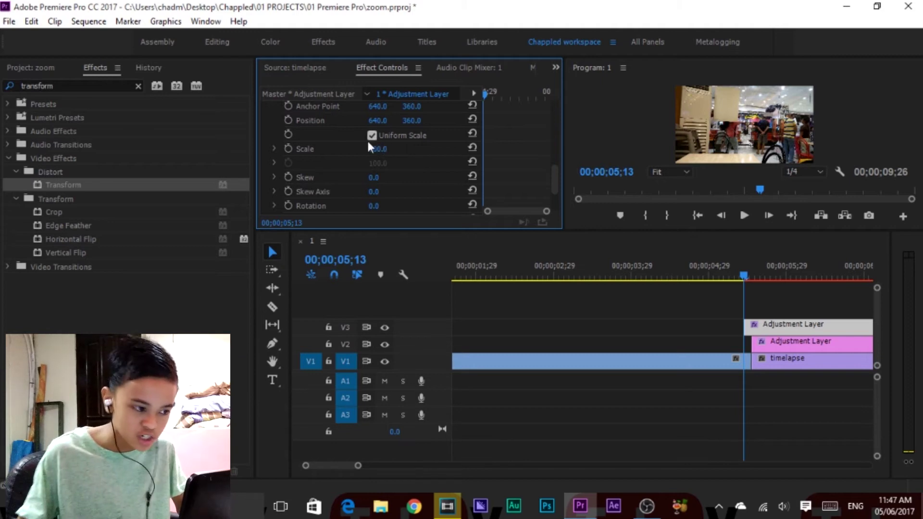
click(283, 153)
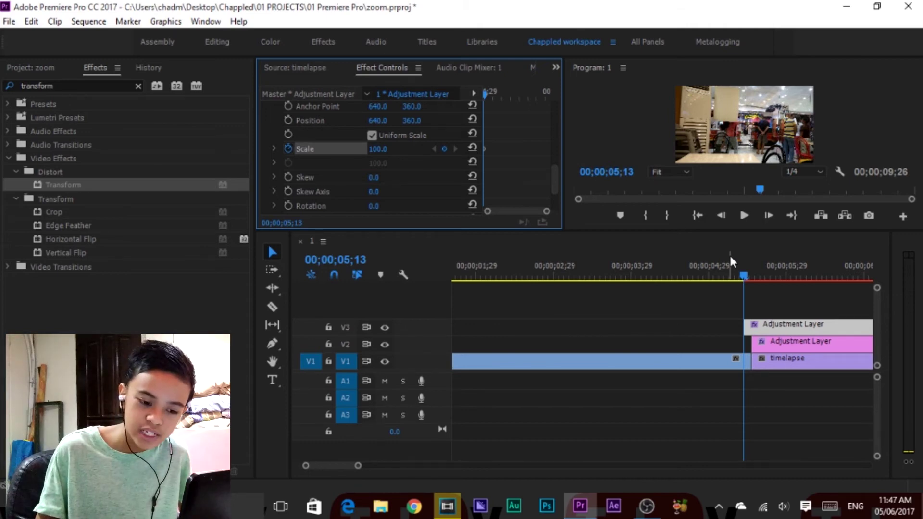
key(Down)
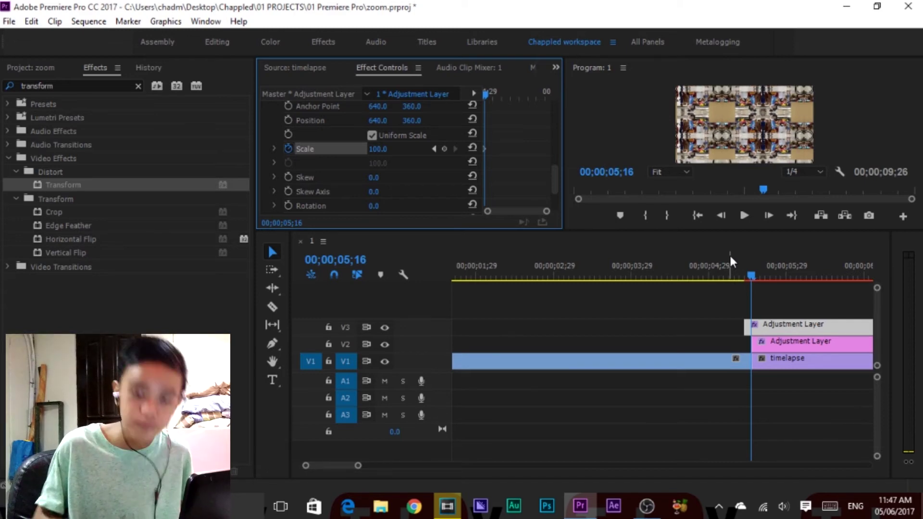
Add a Transform Scale keyframe of 300 on the V3 adjustment layer at 00;00;05;19, three frames after the cut
key(Right)
key(Right)
key(Right)
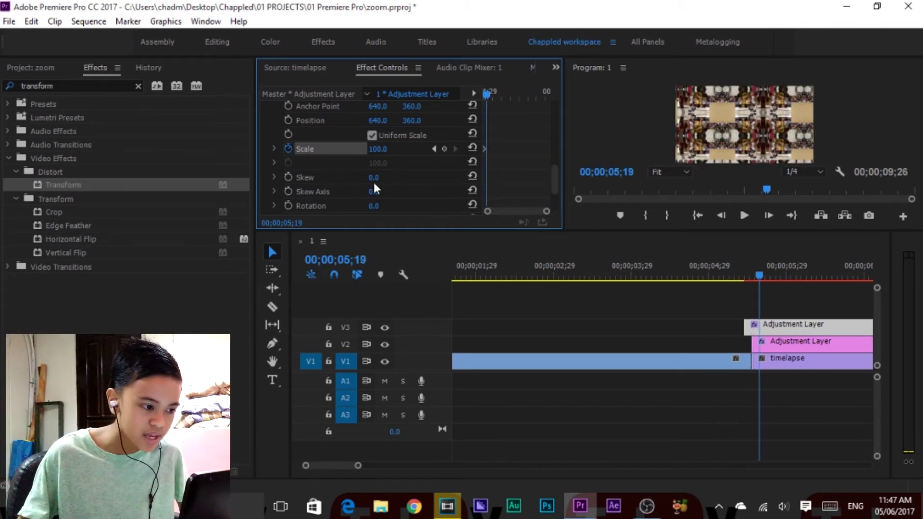
click(443, 148)
click(384, 147)
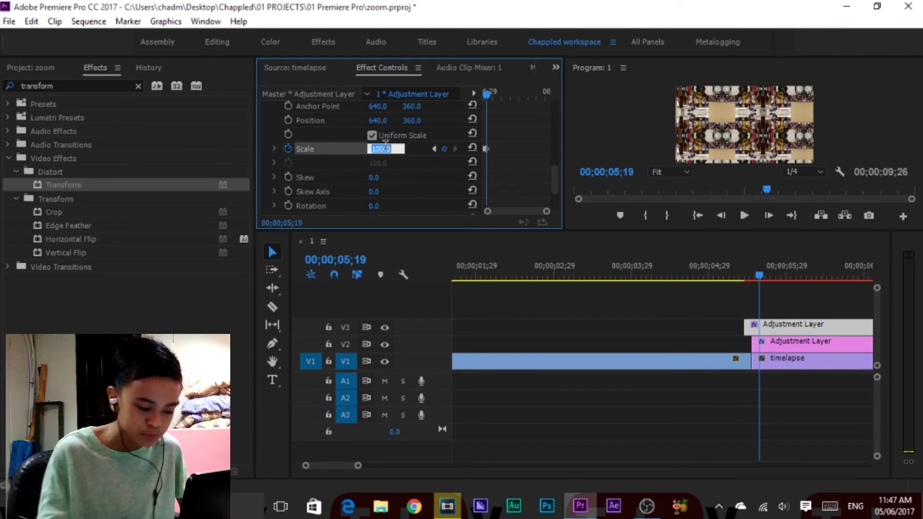
text(300)
key(Return)
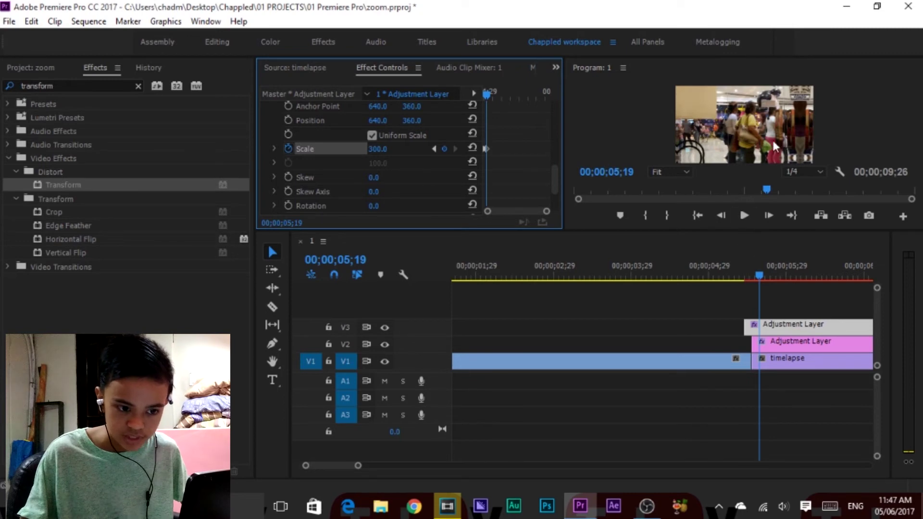
Play back the scale animation across the cut, starting from 00;00;05;04
drag(760, 274, 723, 278)
click(751, 218)
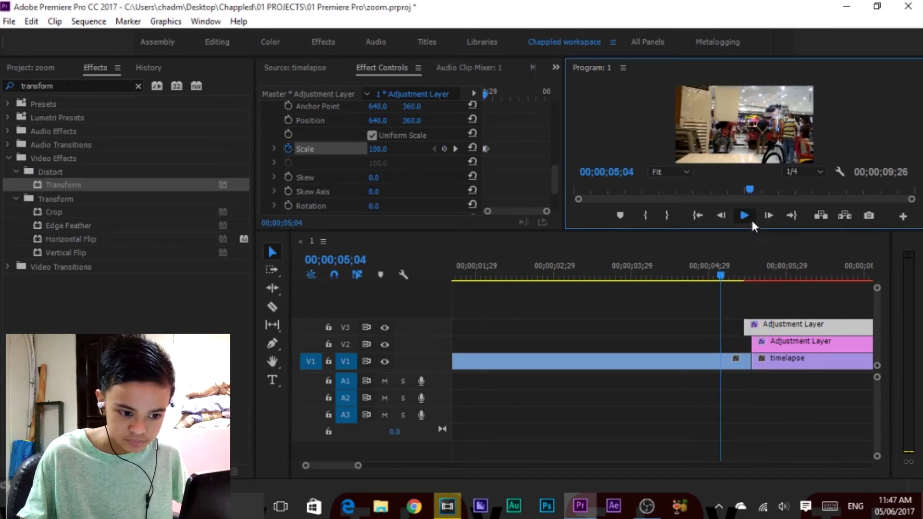
click(751, 218)
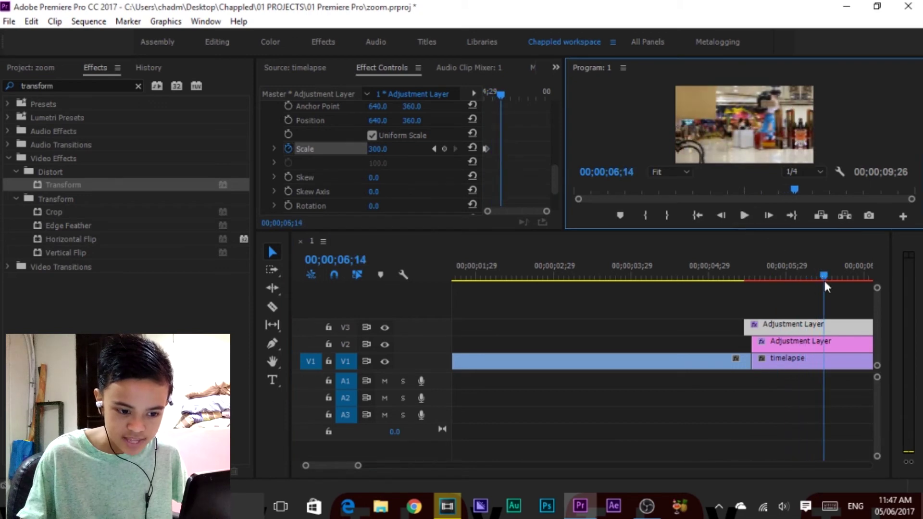
Step frame by frame between 00;00;05;13 and 00;00;05;18 to examine how the zoom scales before and after the cut
click(752, 278)
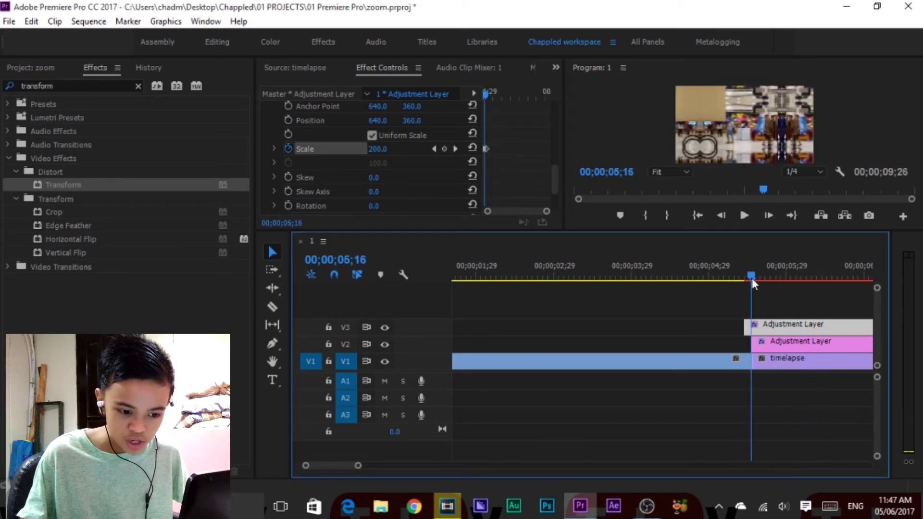
key(Left)
key(Left)
key(Left)
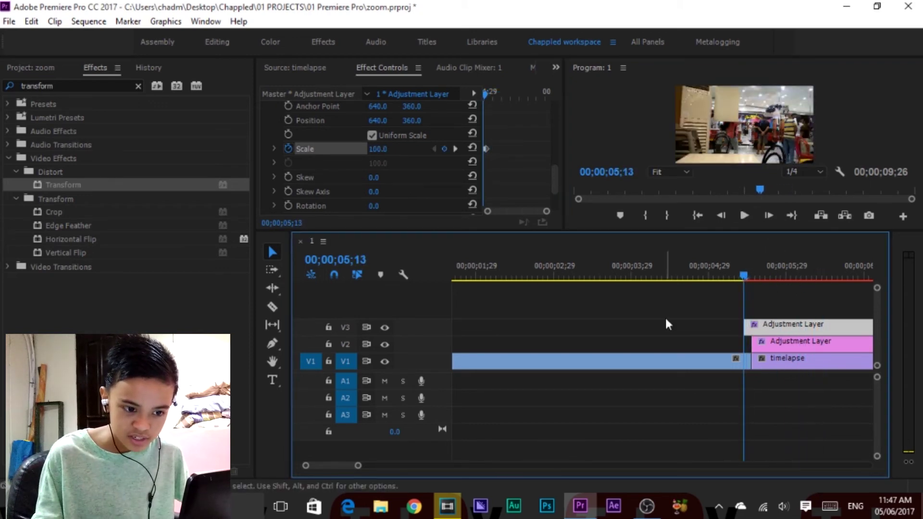
key(Right)
key(Right)
key(Right)
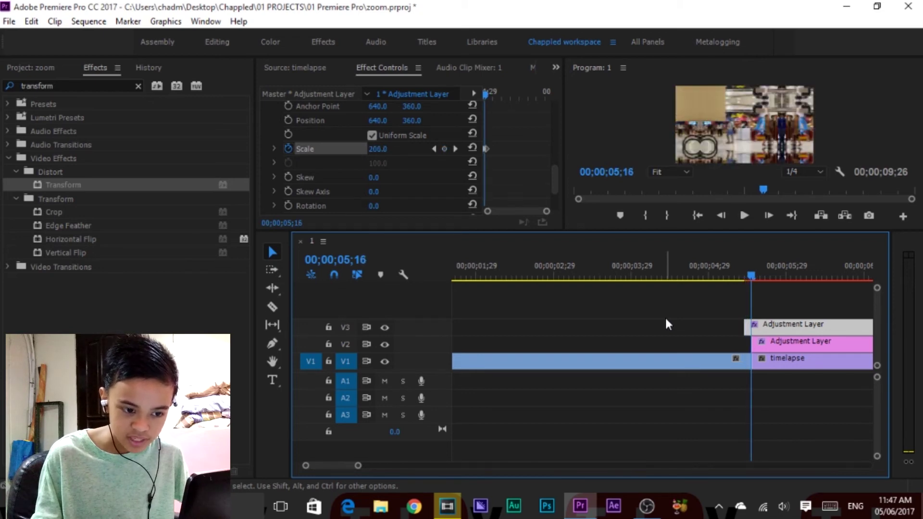
key(Right)
key(Right)
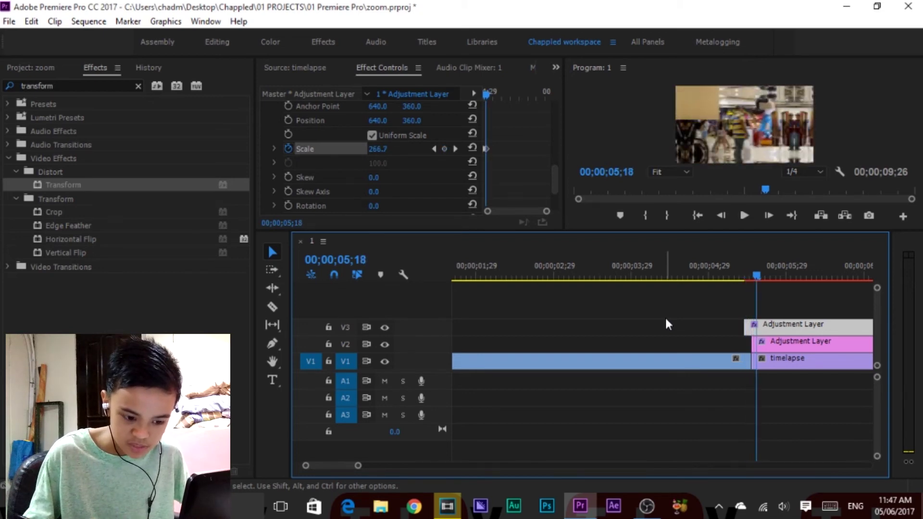
key(Left)
key(Left)
Split the V3 and V2 adjustment layers at 00;00;05;19, where the last Scale keyframe sits
key(Right)
key(Right)
key(Right)
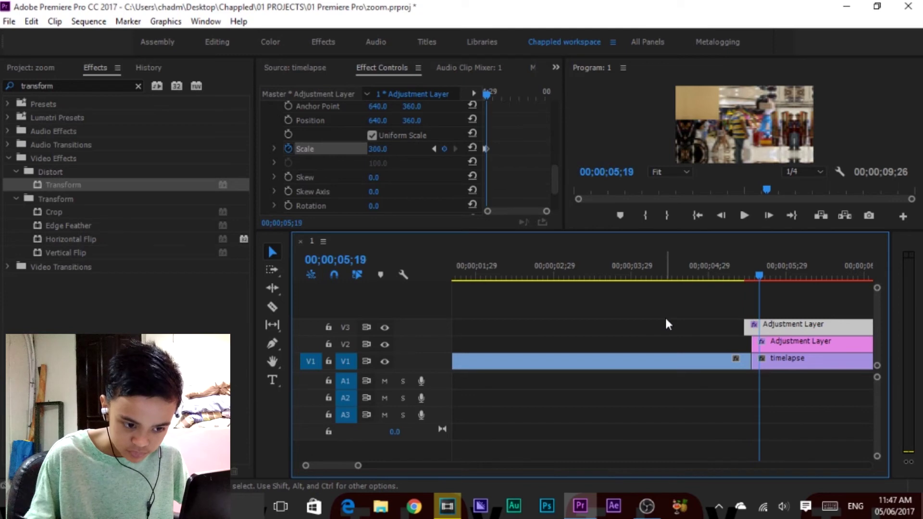
key(c)
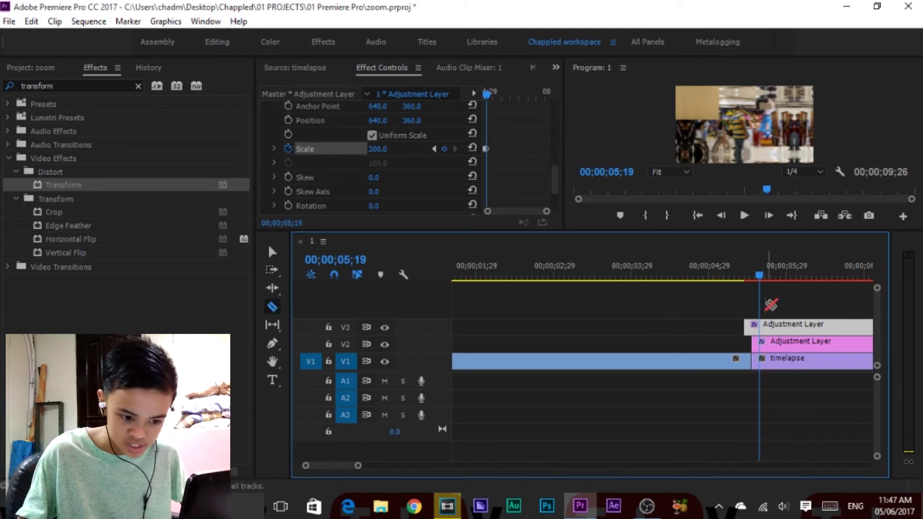
click(760, 327)
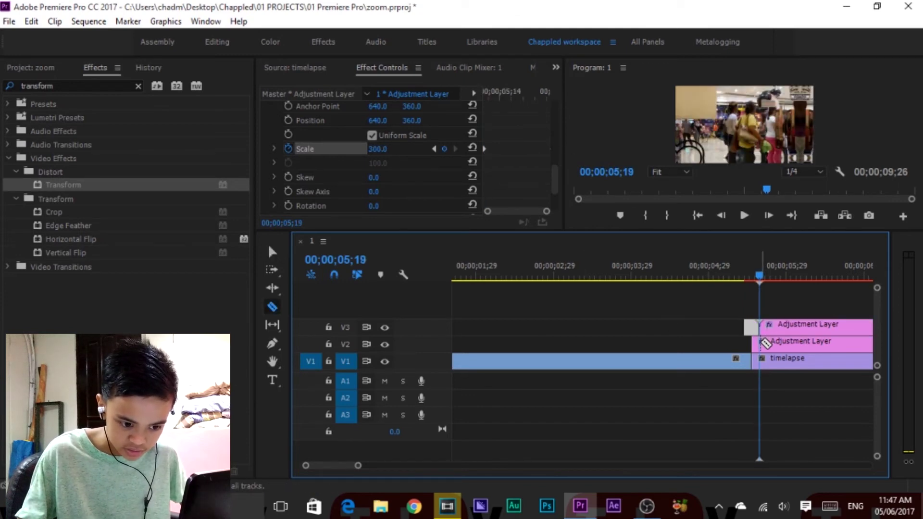
click(766, 344)
Delete the portions of the V2 and V3 adjustment layers after 00;00;05;19
key(v)
click(794, 346)
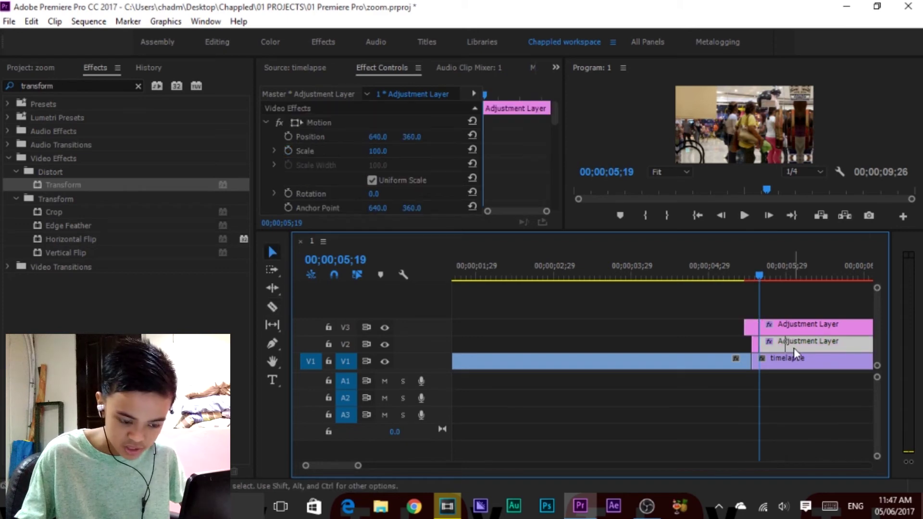
right_click(772, 342)
right_click(813, 346)
click(798, 83)
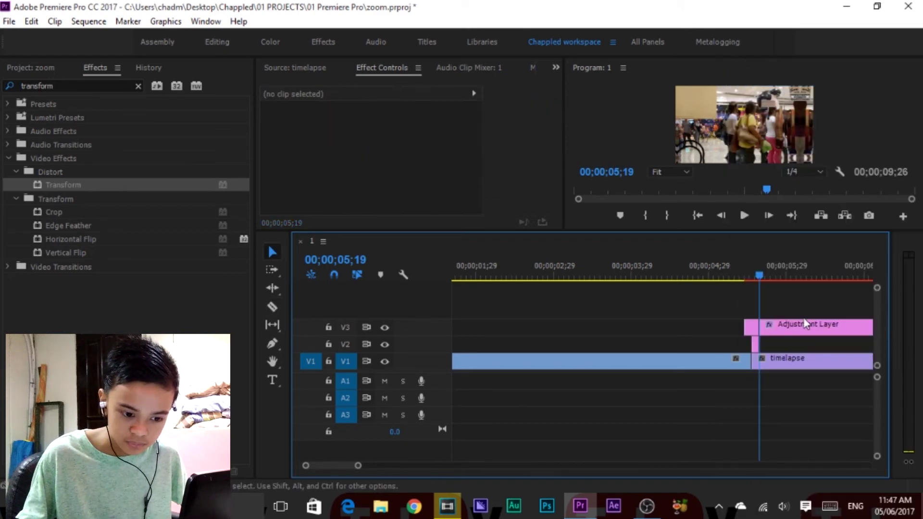
click(805, 321)
right_click(804, 321)
click(793, 80)
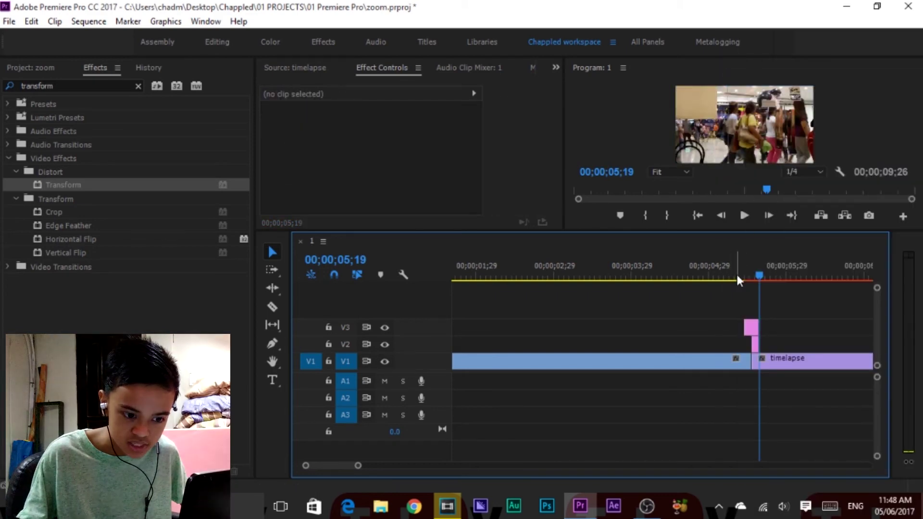
Play back the shortened zoom transition twice from just before the cut
click(736, 273)
click(746, 216)
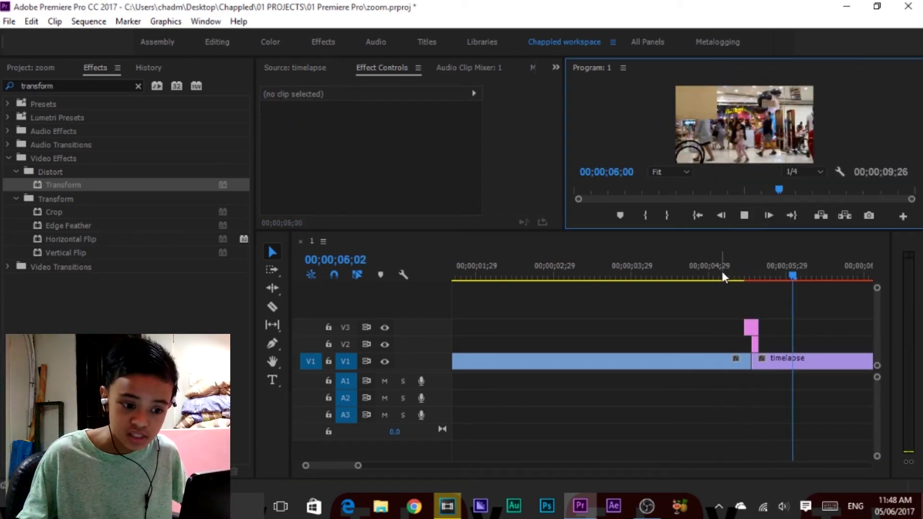
click(723, 271)
click(752, 215)
click(755, 216)
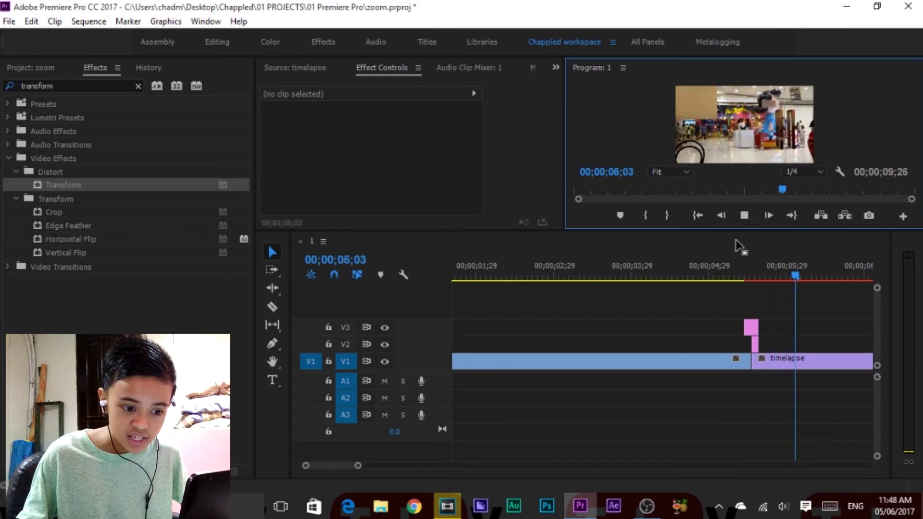
Turn off Use Composition's Shutter Angle in the V3 adjustment layer's Transform effect and set Shutter Angle to 360
click(746, 274)
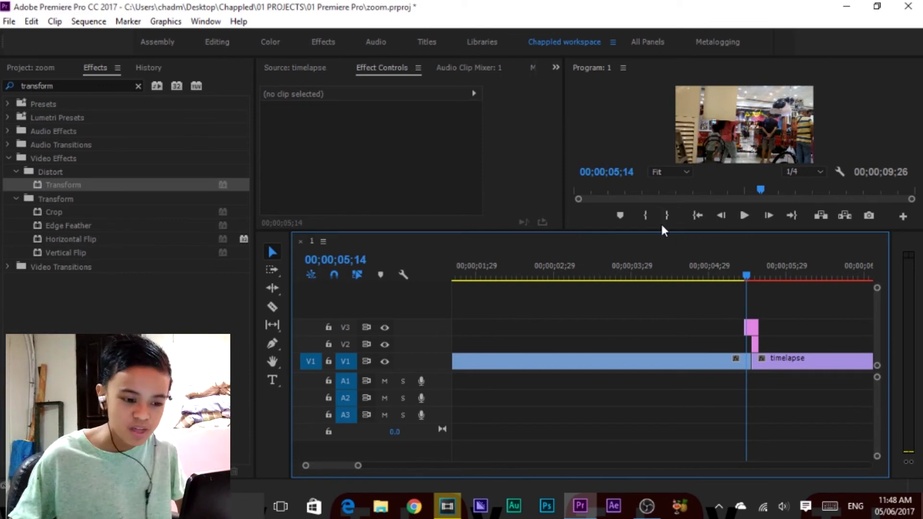
click(754, 333)
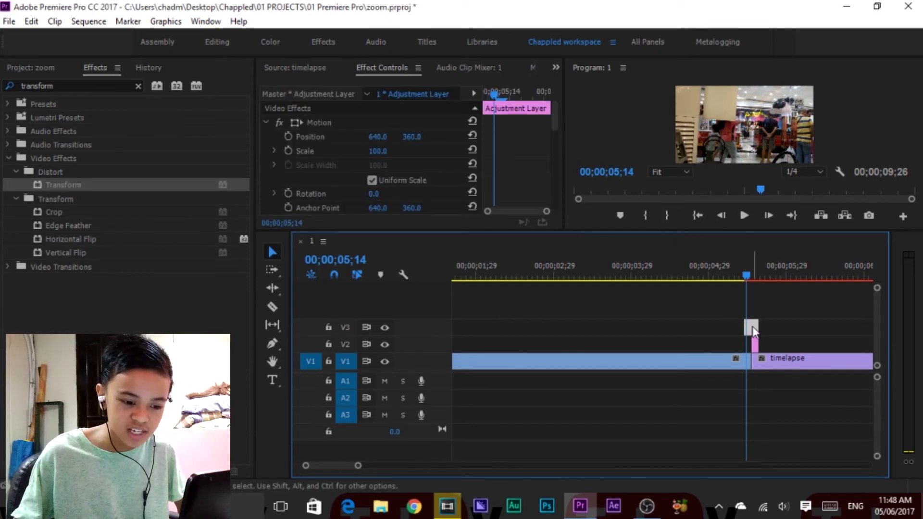
scroll(516, 151, down, 10)
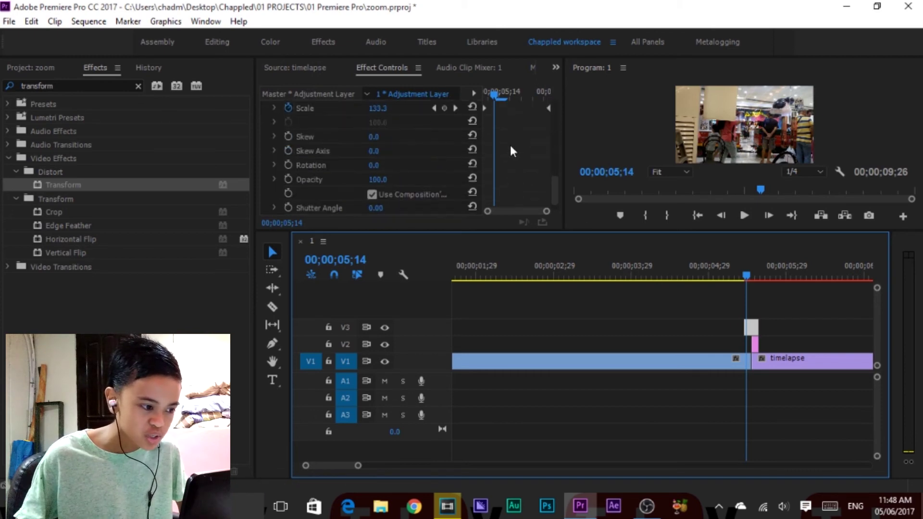
scroll(511, 148, up, 6)
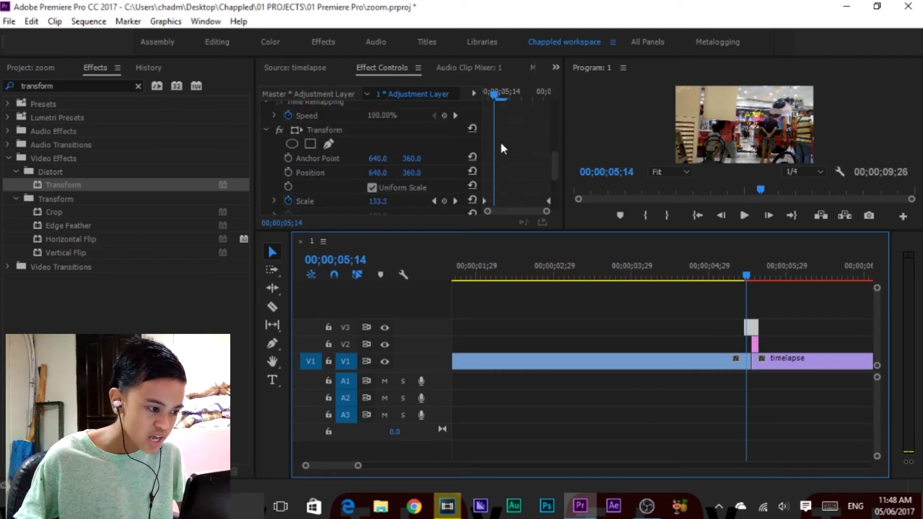
scroll(510, 147, down, 5)
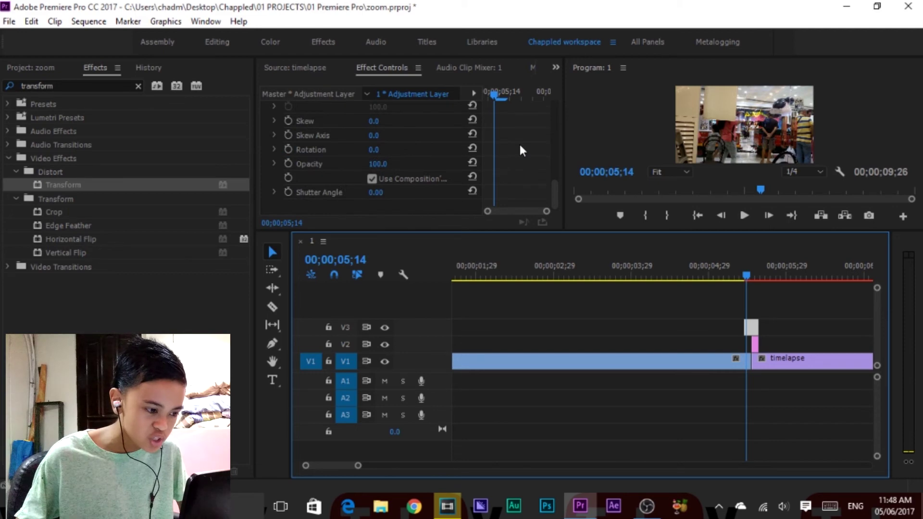
click(371, 179)
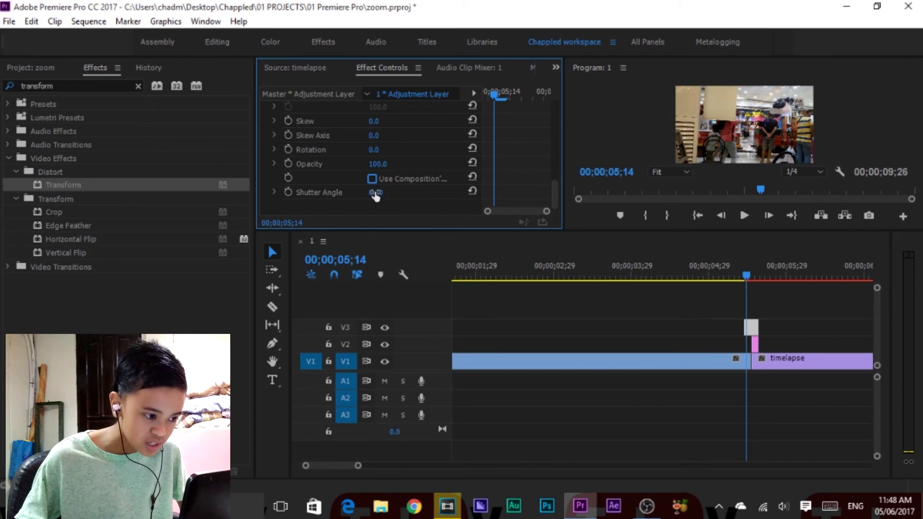
click(374, 192)
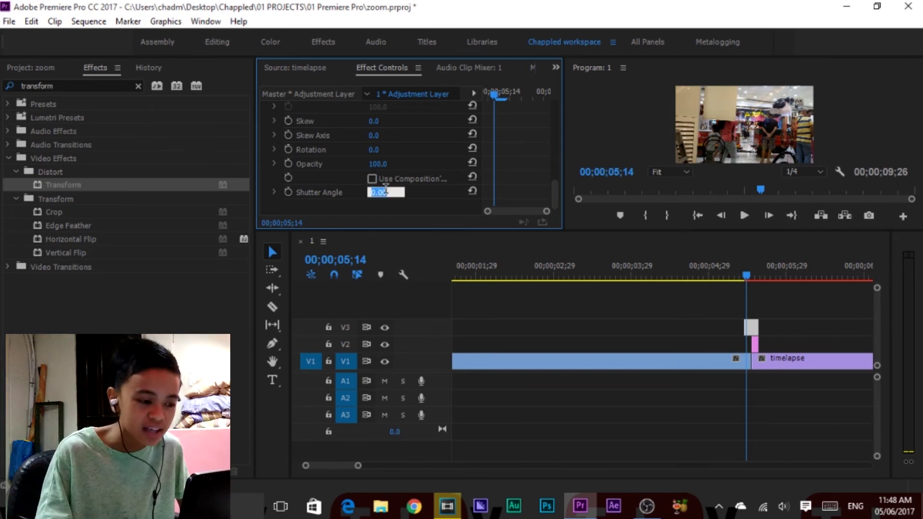
key(BackSpace)
text(360)
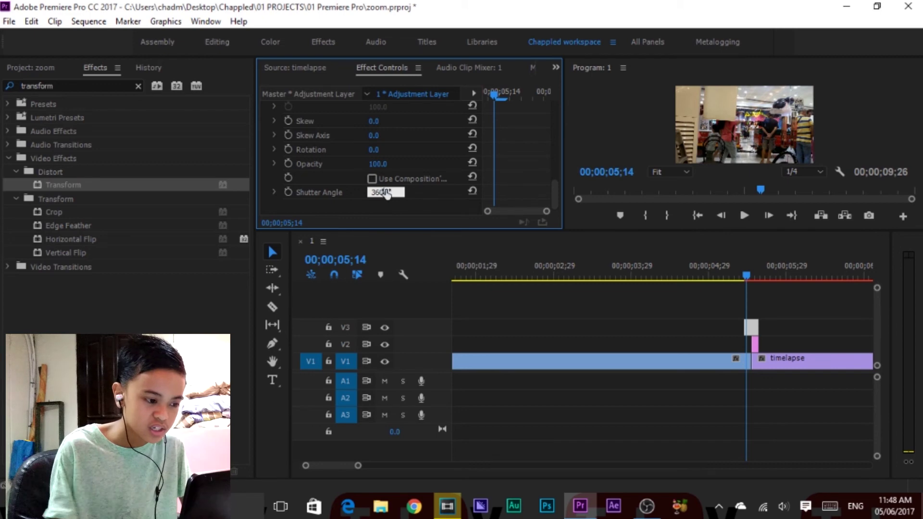
key(Return)
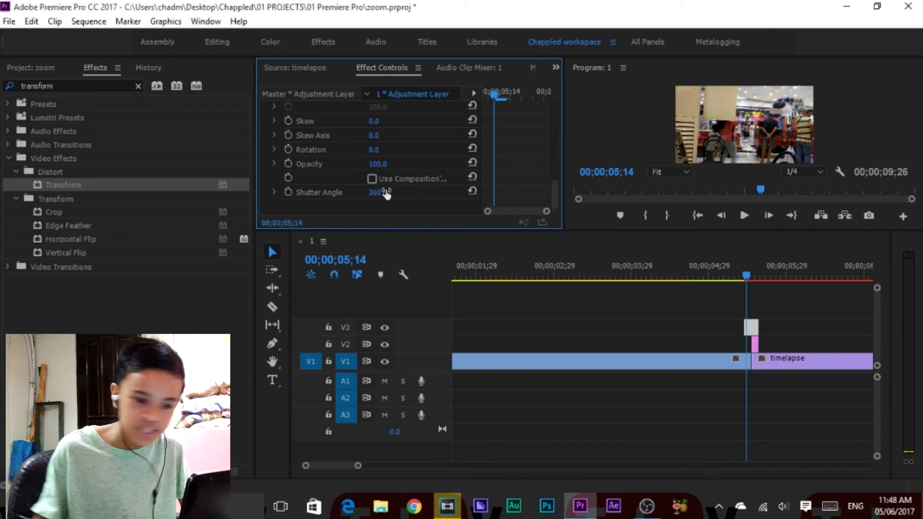
Play the transition repeatedly from around 00;00;04;29 to examine the motion blur, and show the whole sequence in the timeline
click(747, 278)
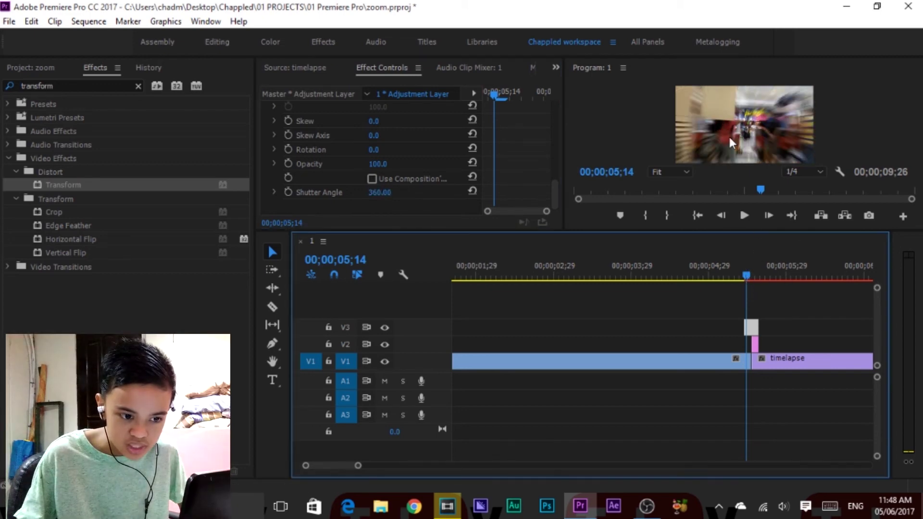
click(745, 215)
click(731, 275)
click(747, 216)
click(709, 273)
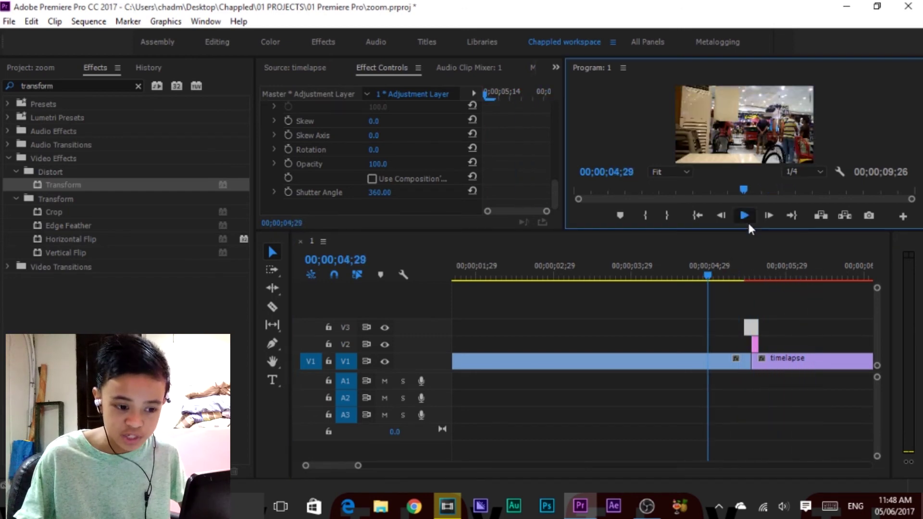
click(748, 221)
click(710, 262)
click(748, 217)
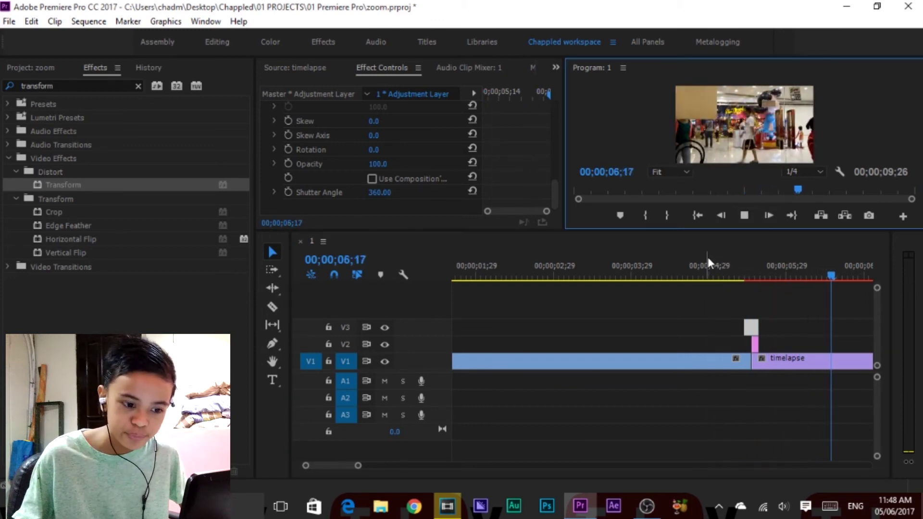
click(707, 263)
click(749, 215)
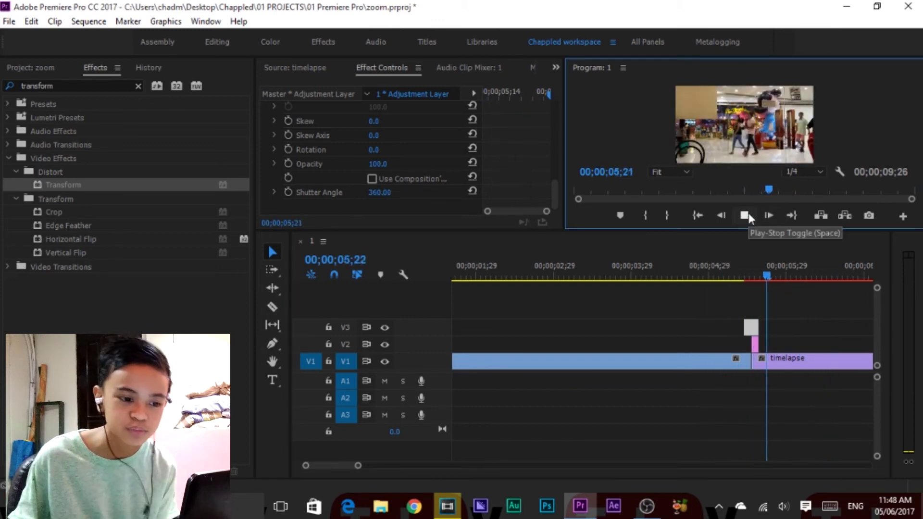
click(749, 214)
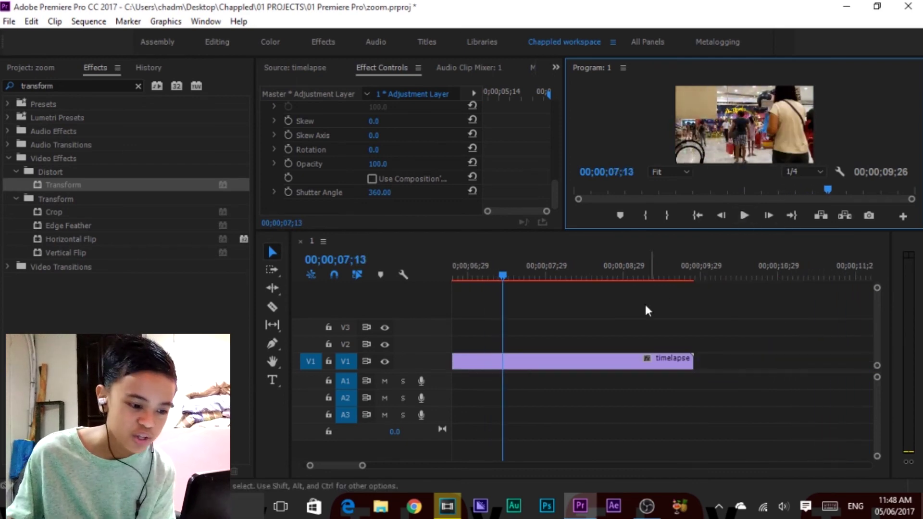
drag(362, 469, 393, 468)
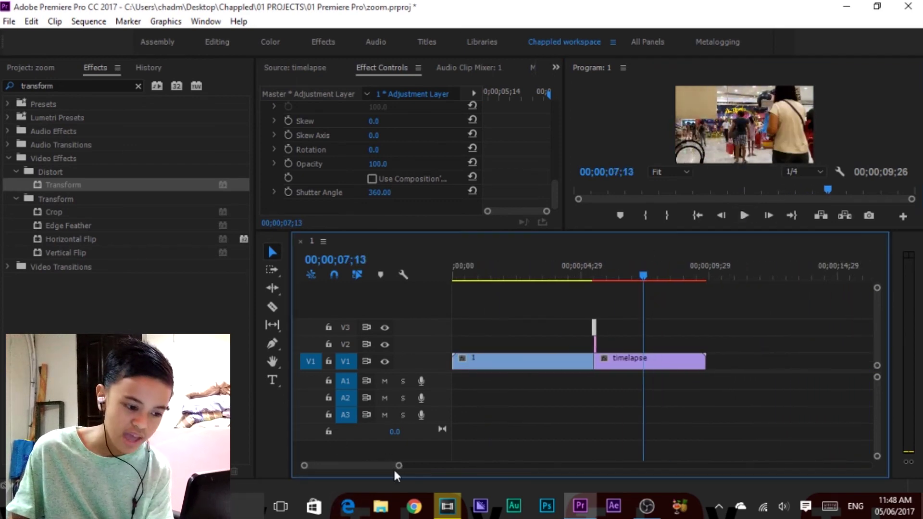